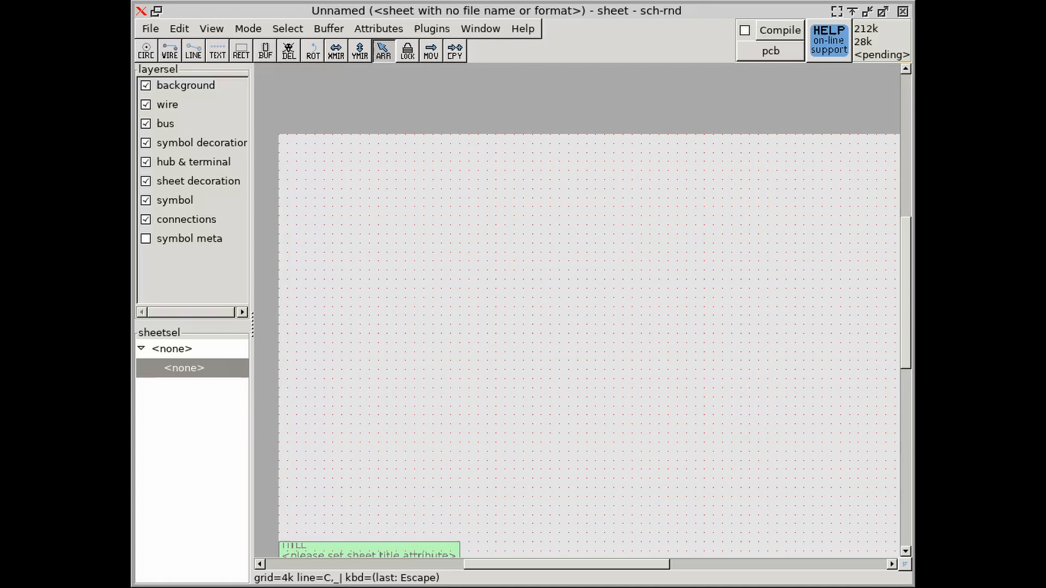
Draw a circle with a radius of about 20k, centred at about 76k, 140k on the empty sheet
click(145, 50)
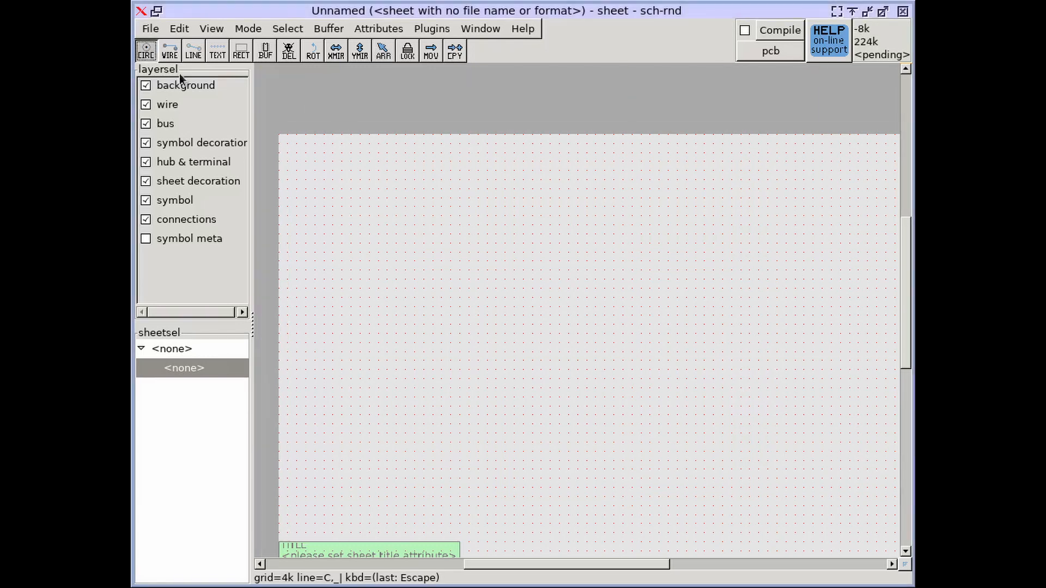
scroll(447, 264, up, 2)
scroll(447, 264, up, 1)
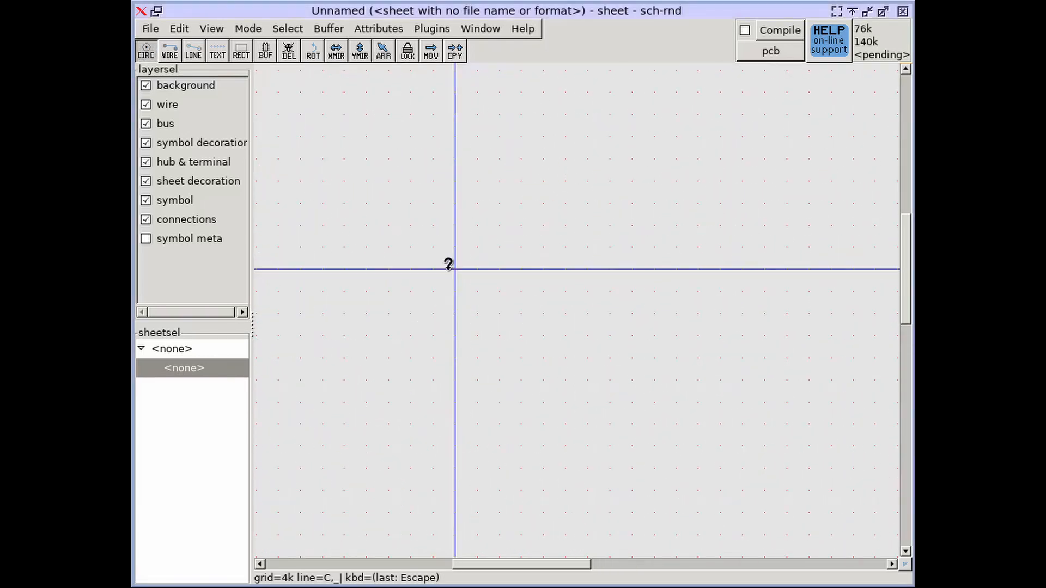
click(448, 266)
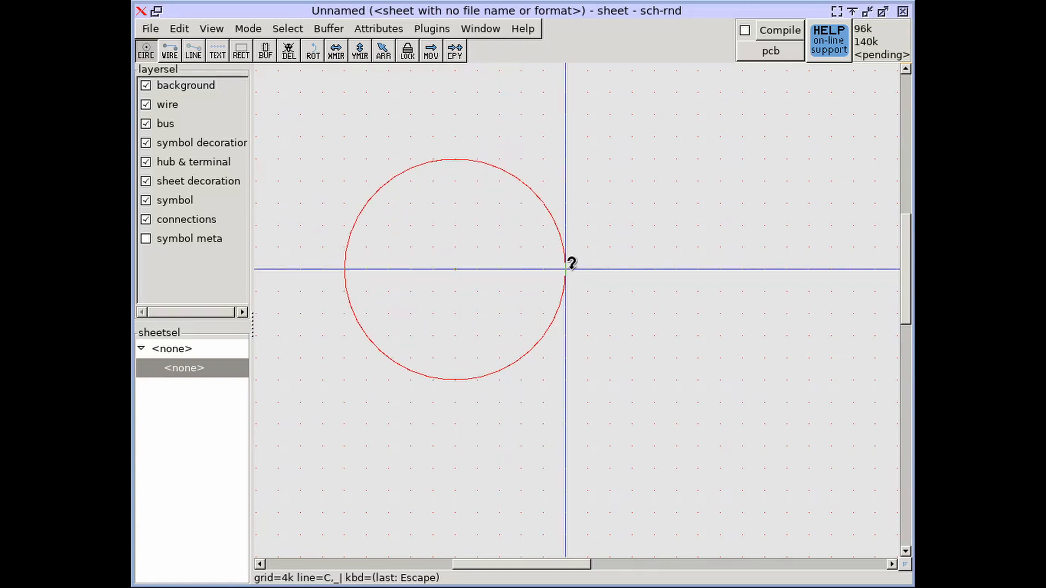
click(569, 265)
key(Escape)
key(F11)
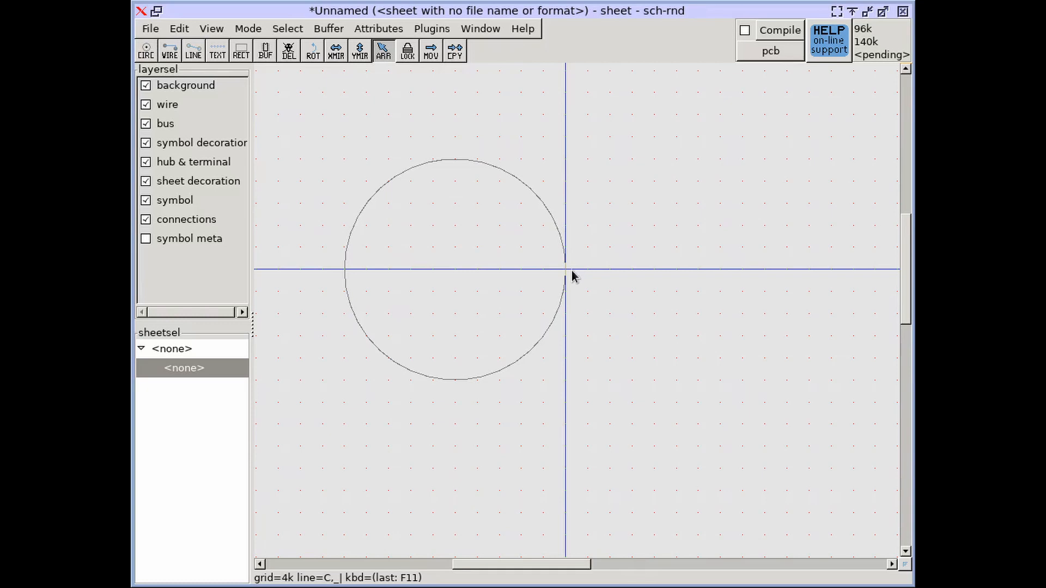
Set the circle's arc delta property to 180 degrees and close the property editor
right_click(572, 271)
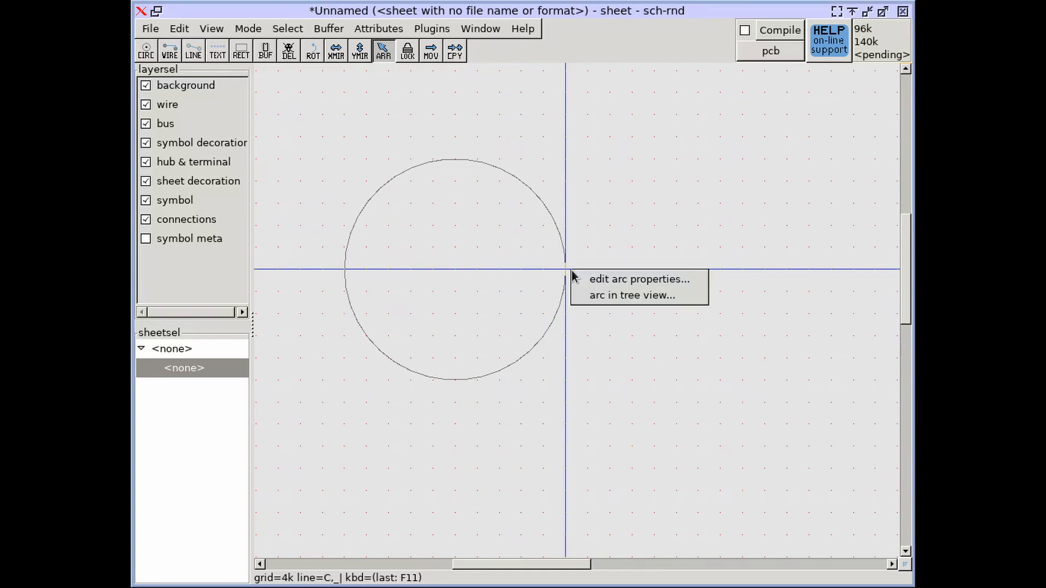
click(574, 278)
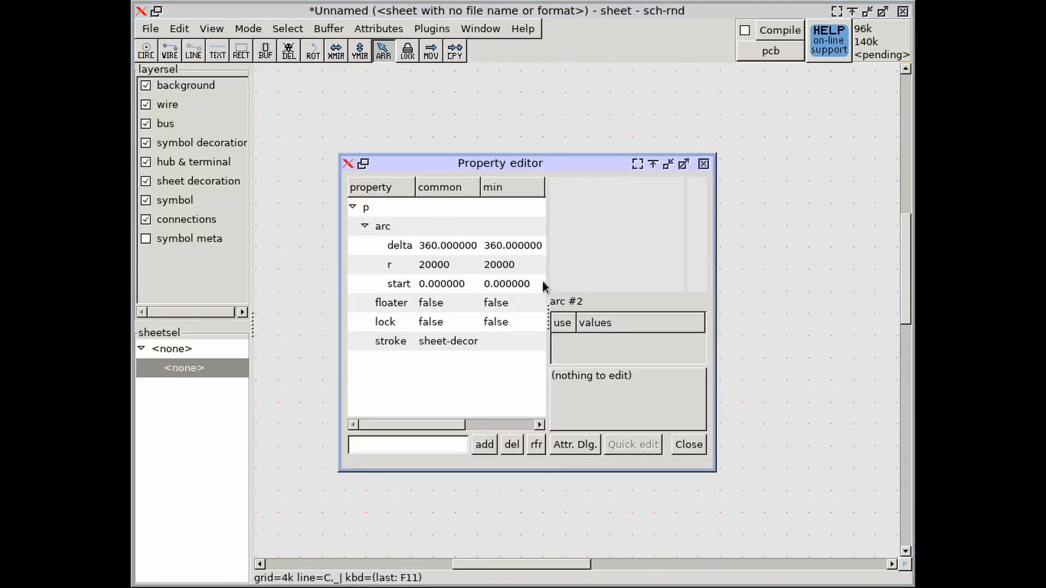
click(477, 246)
click(565, 395)
key(BackSpace)
key(BackSpace)
text(18)
click(686, 419)
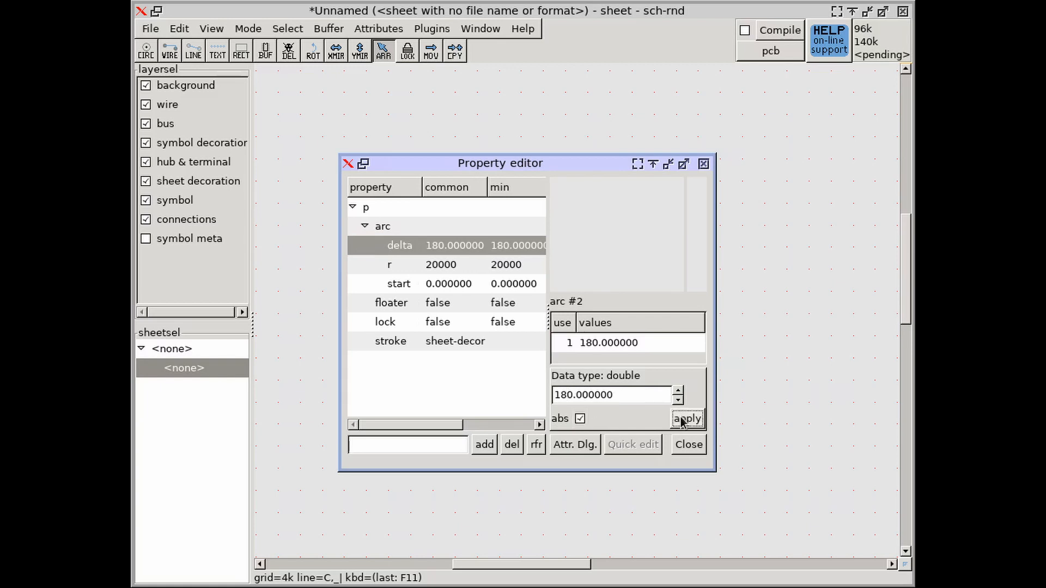
click(700, 446)
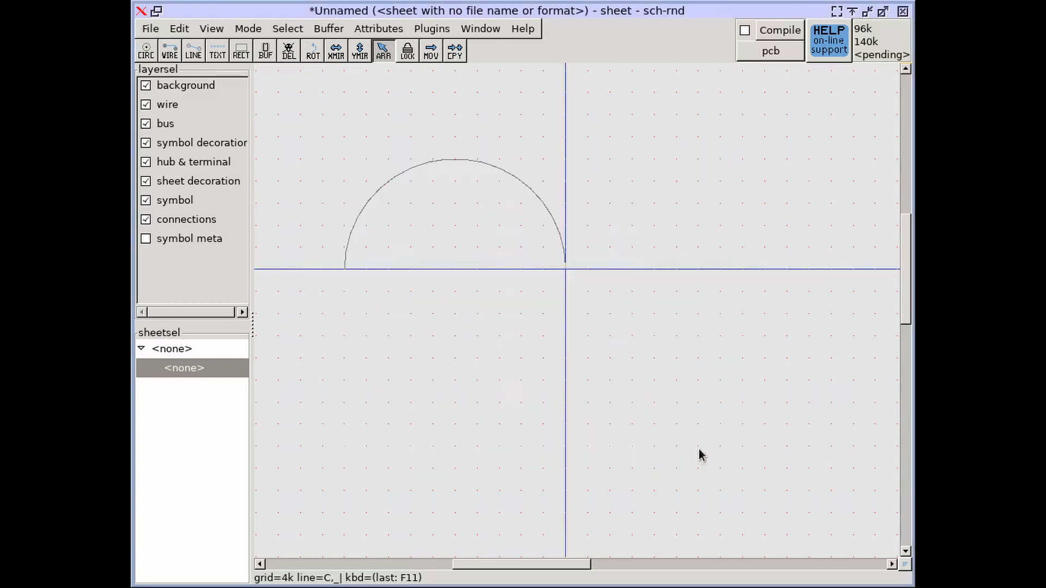
Draw three connected lines about 28k, 40k and 28k long below the arc to close the outline
click(194, 53)
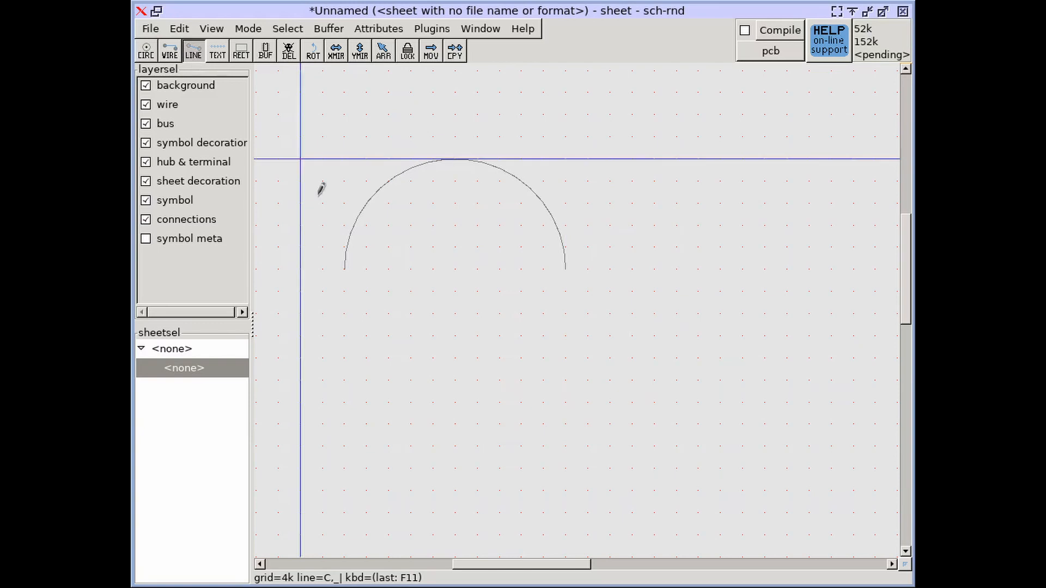
click(344, 268)
click(344, 423)
click(566, 423)
click(565, 268)
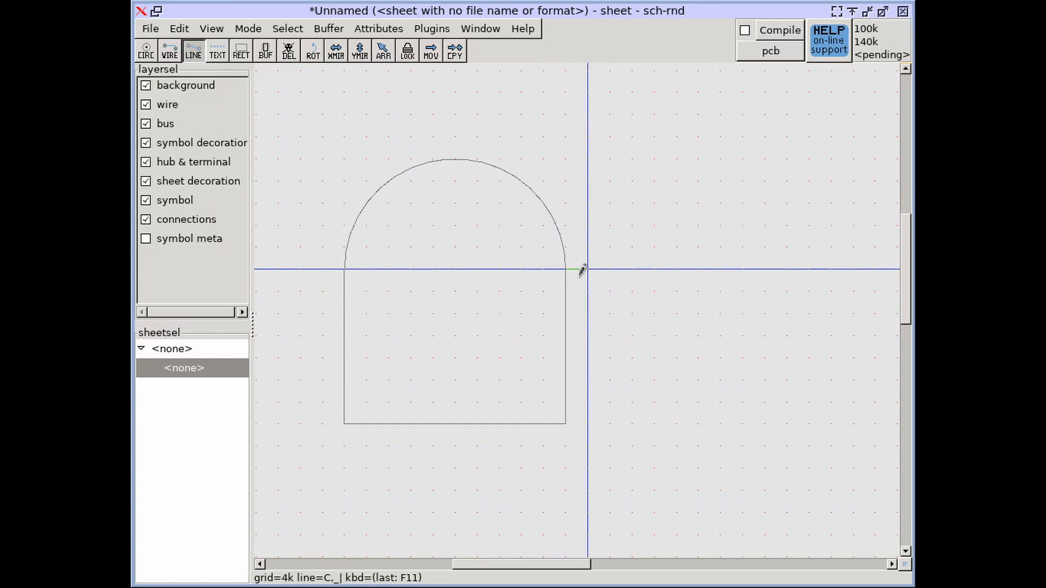
key(Escape)
key(F11)
Examine the joints between the arc and the lines for gaps in the outline
scroll(564, 265, down, 1)
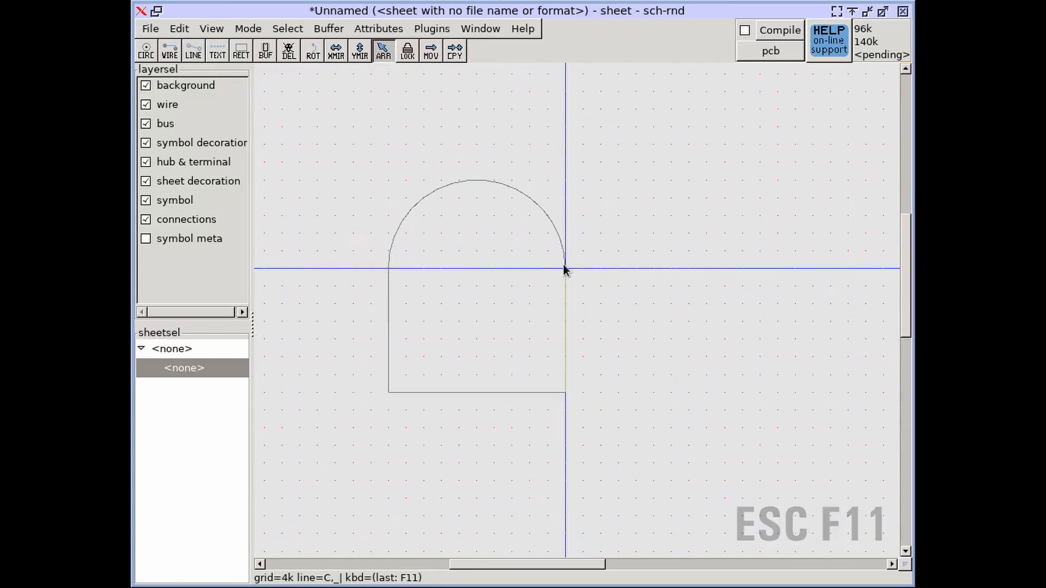
scroll(360, 263, up, 2)
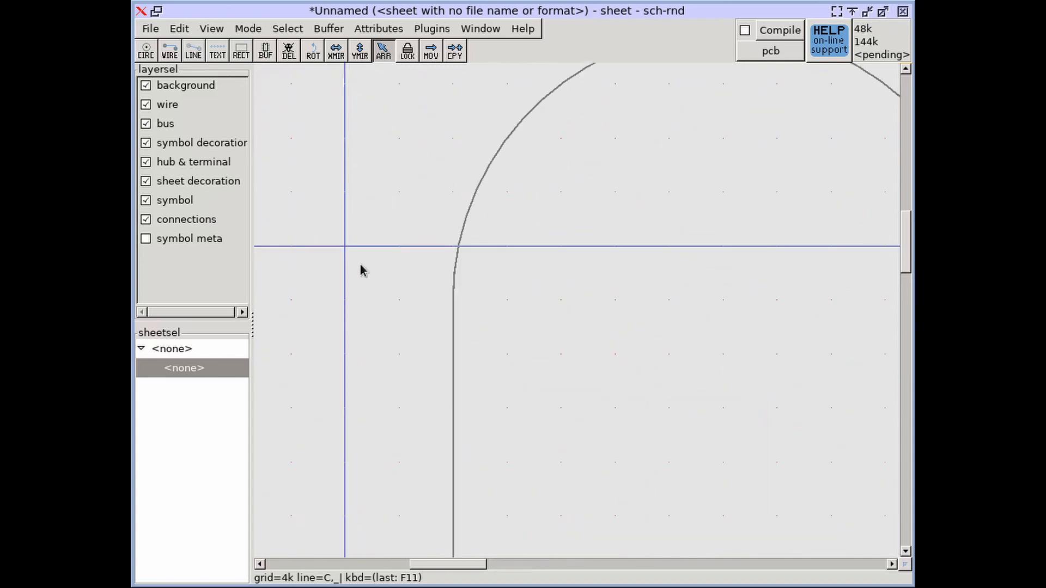
scroll(432, 261, down, 1)
scroll(667, 273, up, 4)
scroll(714, 280, down, 3)
scroll(621, 308, up, 1)
scroll(626, 224, up, 3)
scroll(516, 387, down, 3)
scroll(616, 367, up, 3)
scroll(513, 385, down, 4)
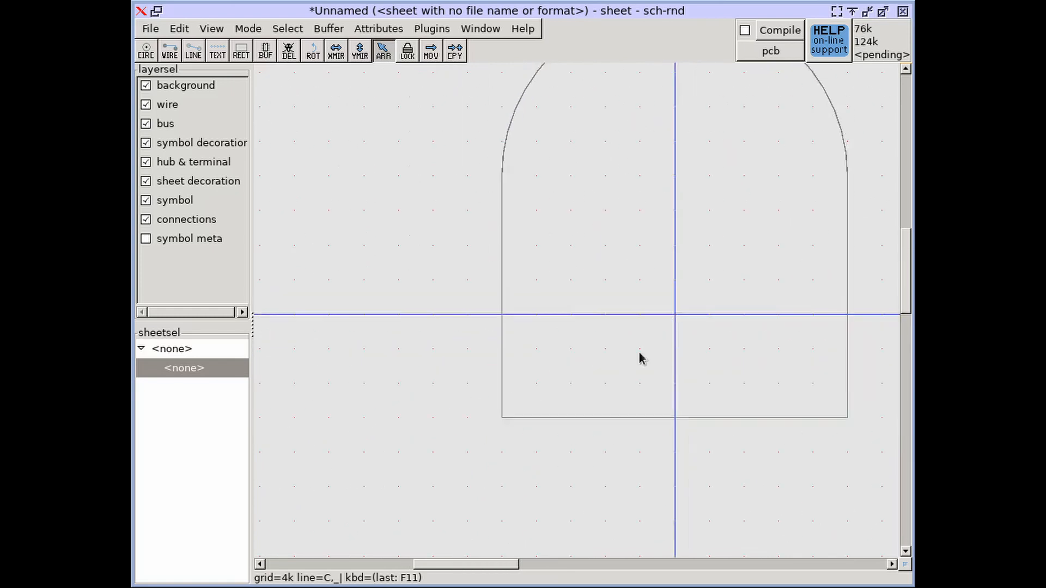
scroll(561, 396, down, 2)
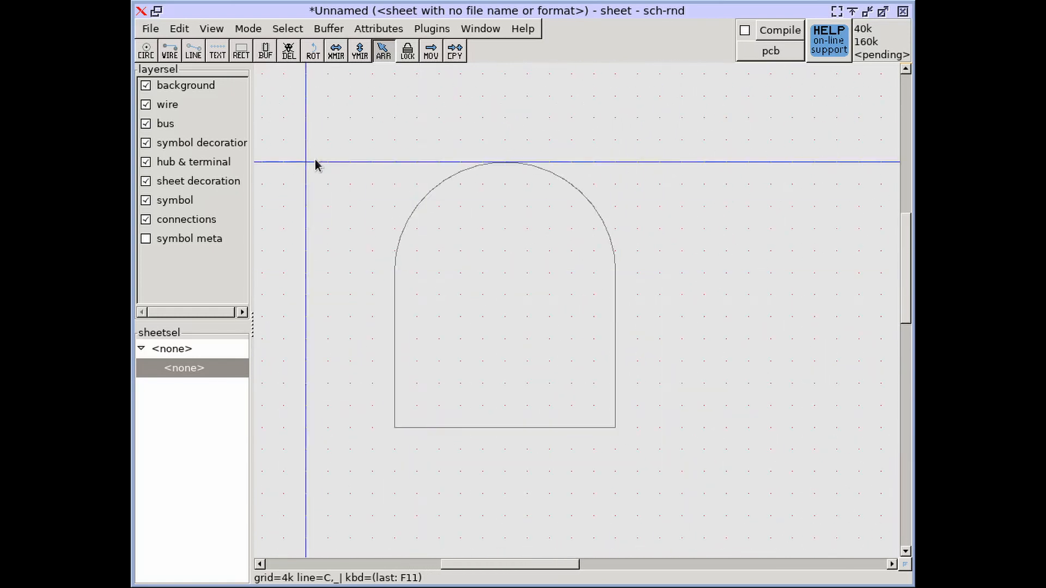
Select the whole outline and convert it to a polygon with its origin at the lower-left corner
drag(350, 117, 681, 438)
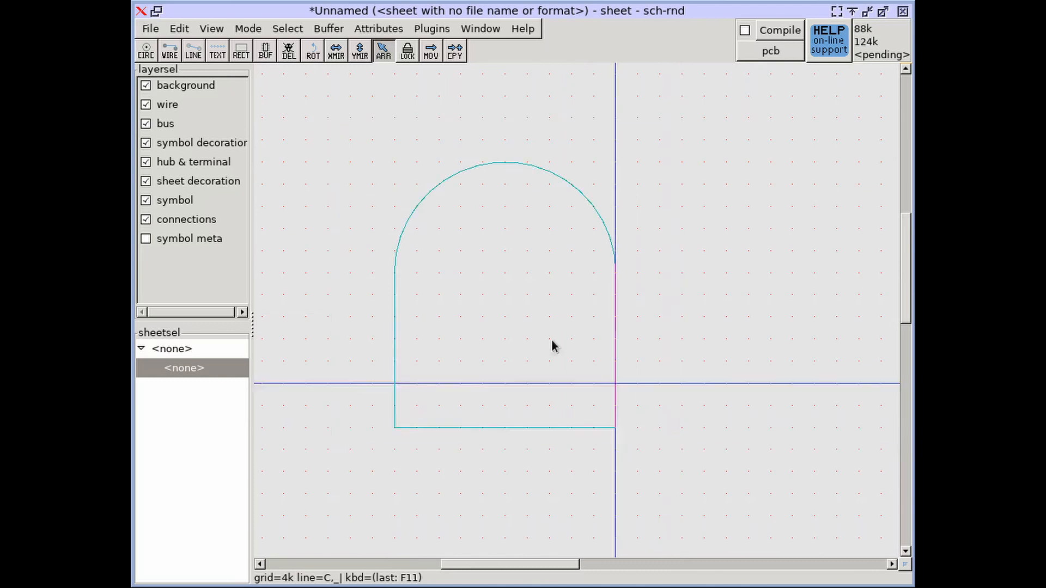
click(285, 27)
mouse_move(360, 165)
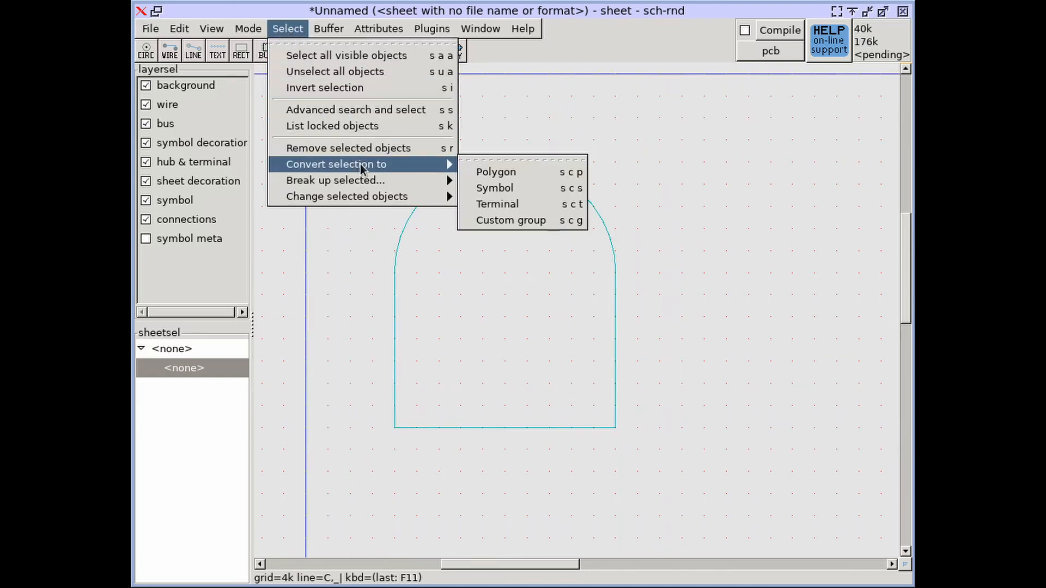
click(518, 175)
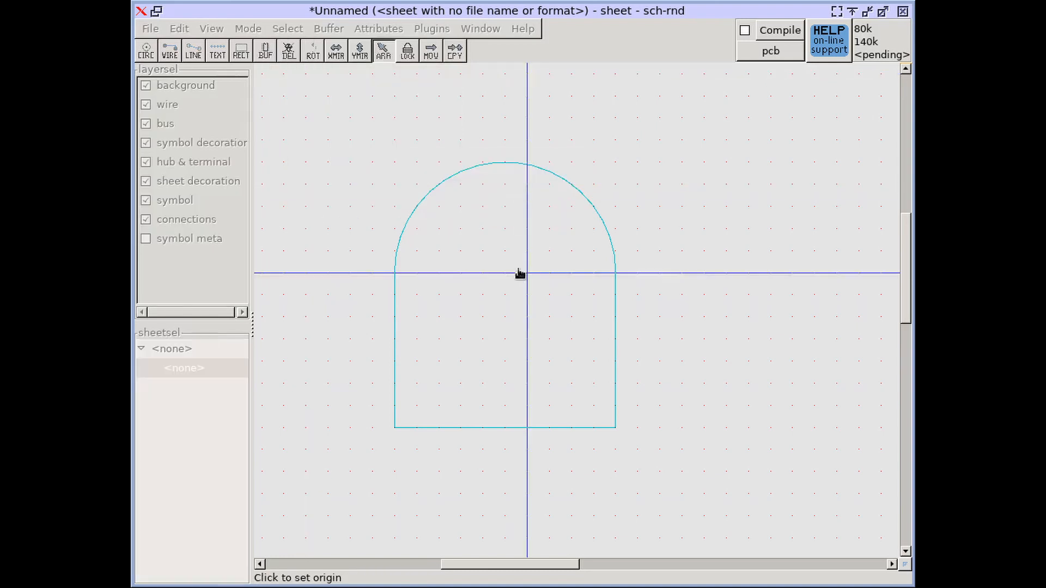
click(394, 427)
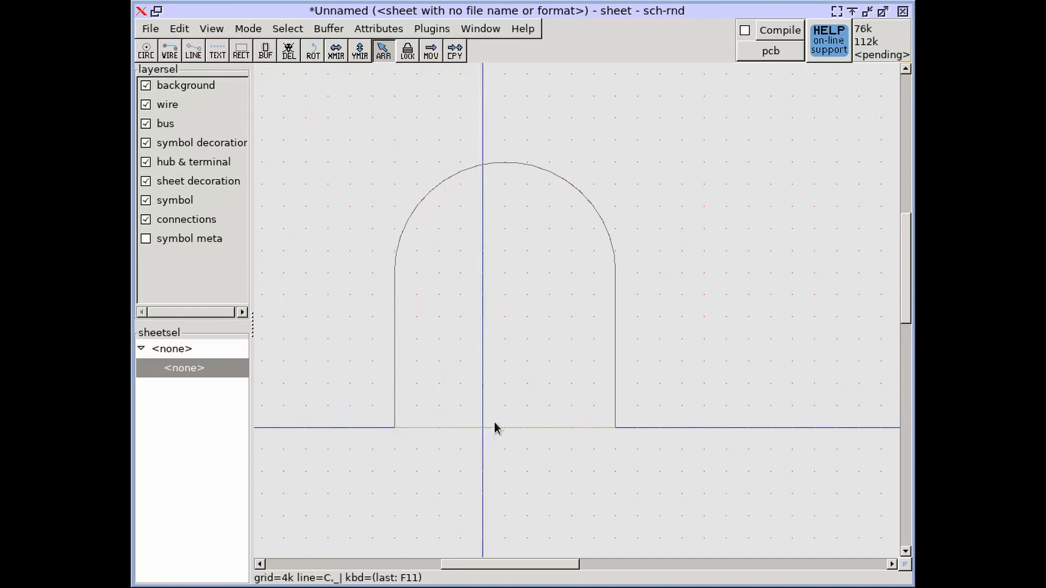
key(Escape)
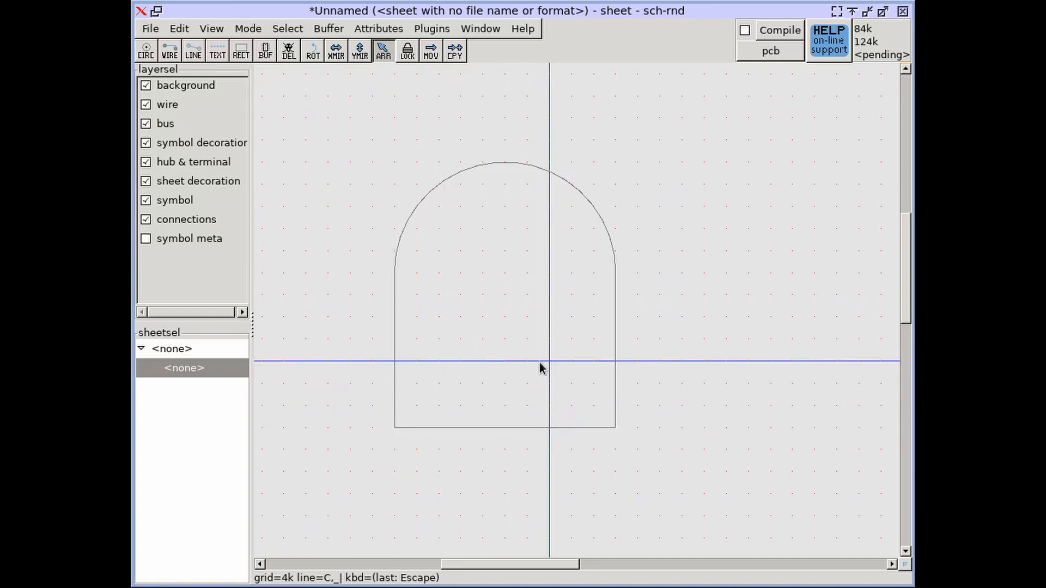
Select the converted outline at both vertical edges to check that it is a single object
click(391, 350)
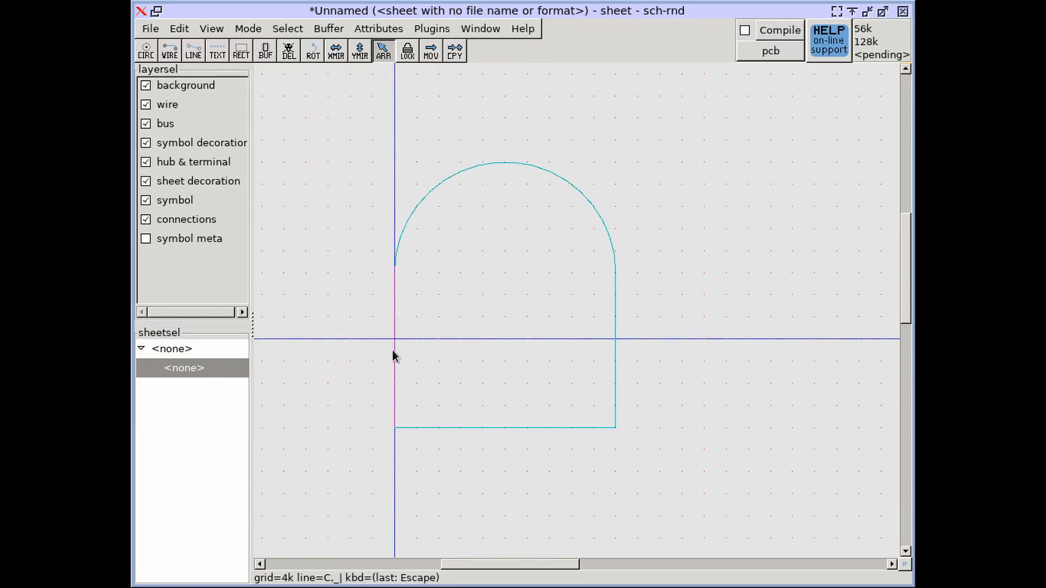
click(755, 384)
click(617, 352)
click(692, 338)
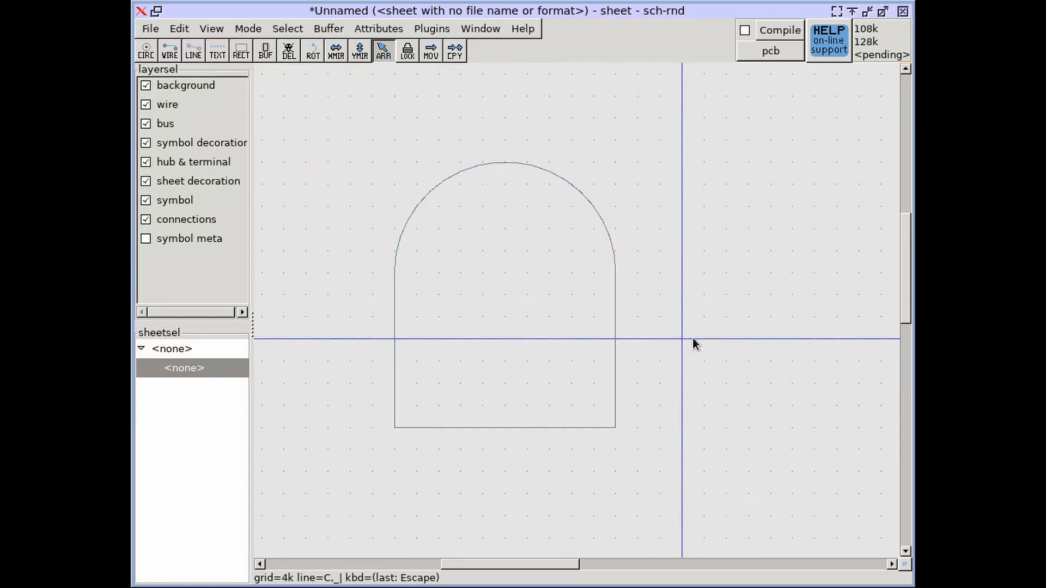
Rotate the polygon through a full turn in four rotations, picking points on its outline
click(313, 50)
click(526, 428)
scroll(633, 453, down, 1)
click(551, 395)
click(551, 396)
click(554, 397)
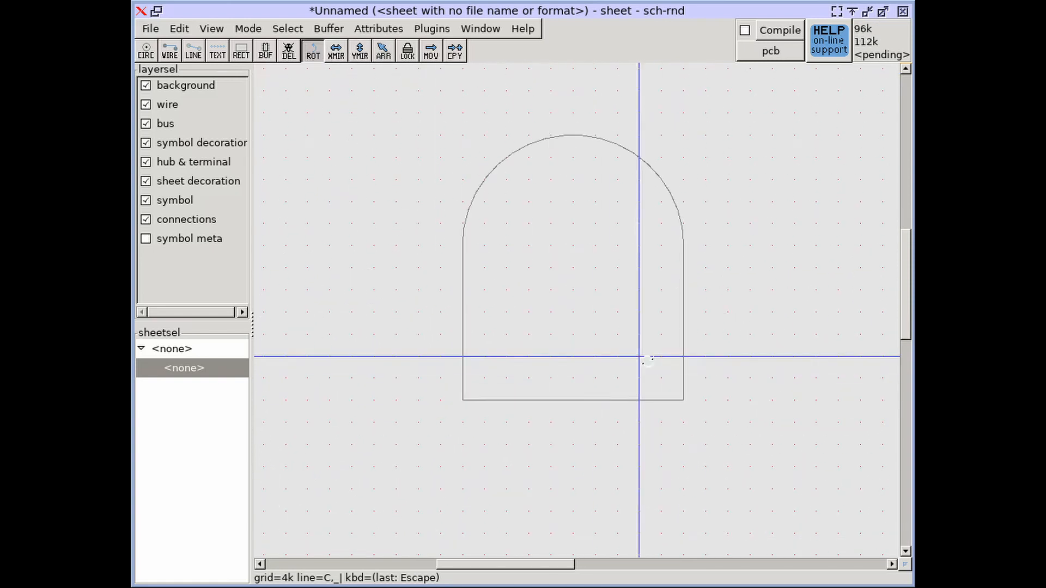
key(F11)
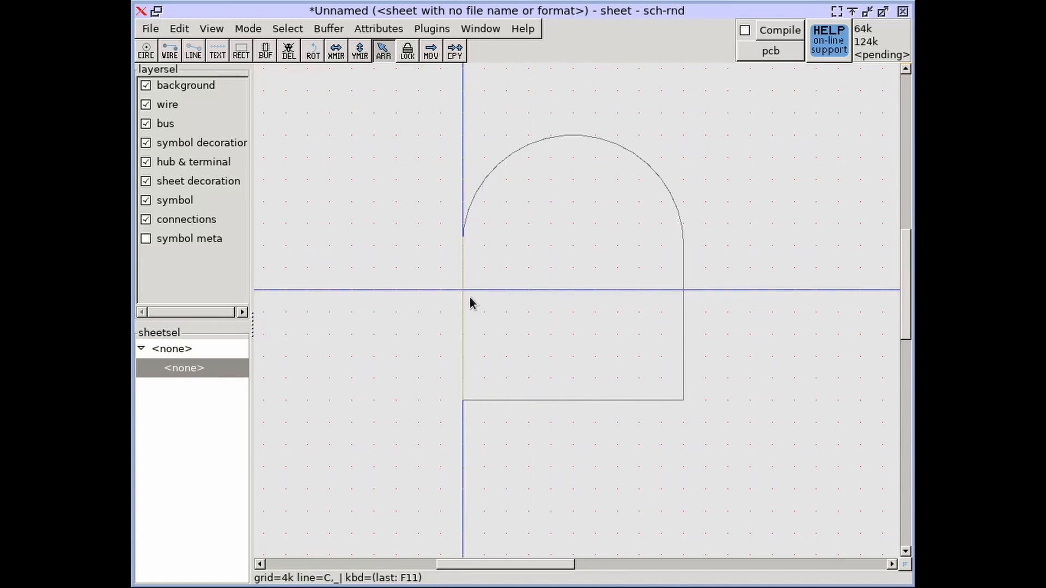
Open the polygon's properties and place the property editor beside the shape
right_click(467, 299)
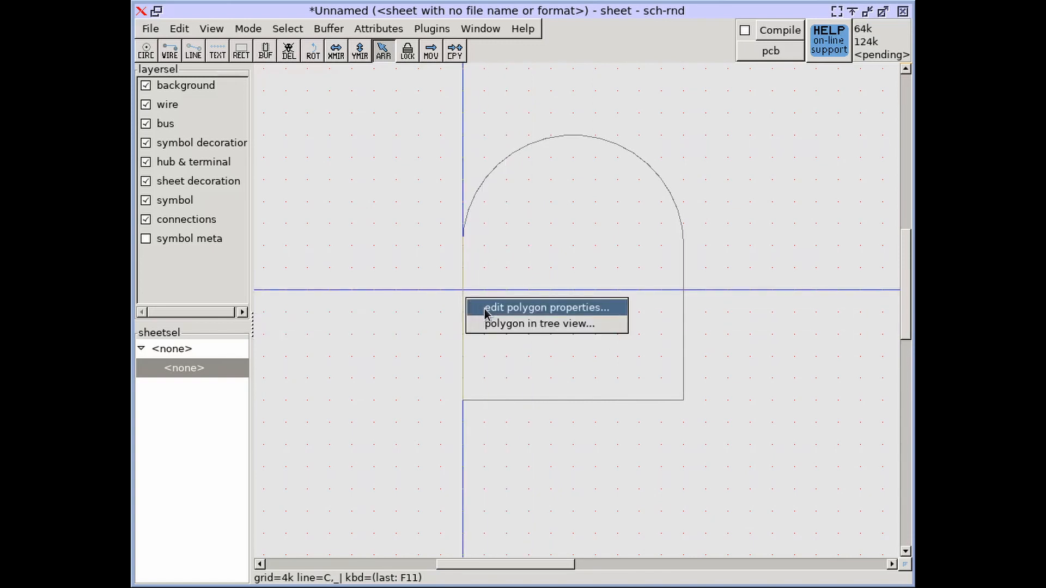
click(484, 309)
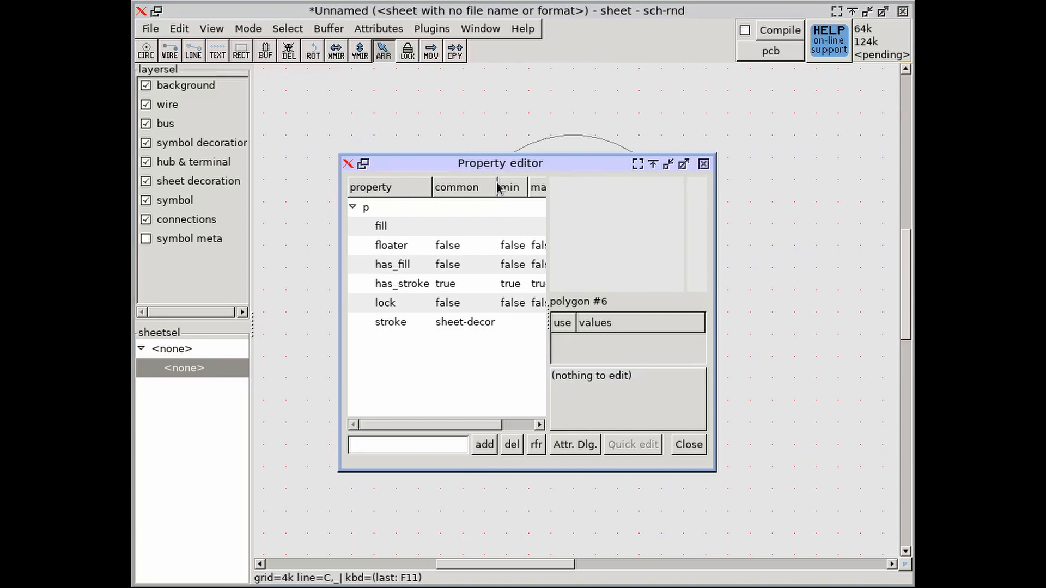
drag(493, 166, 668, 235)
middle_drag(682, 101, 488, 110)
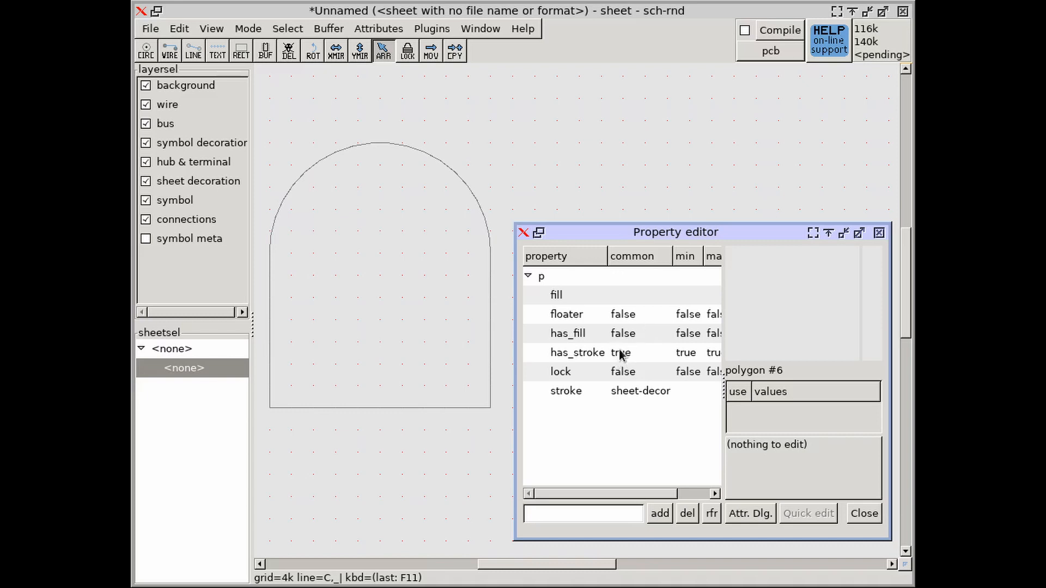
Browse the available pens and assign the wire pen as the polygon's stroke
click(610, 388)
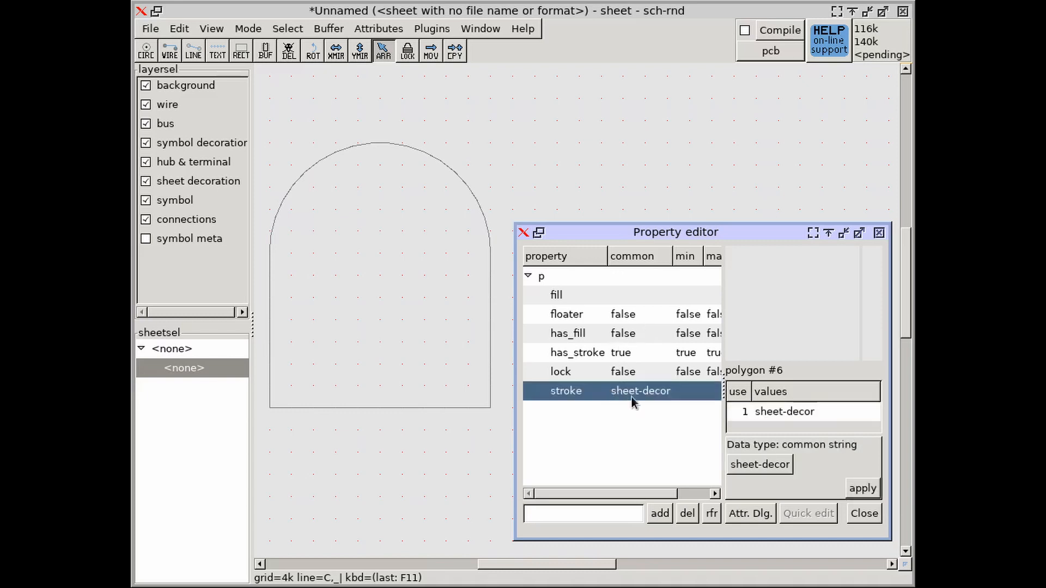
click(754, 465)
drag(560, 192, 678, 85)
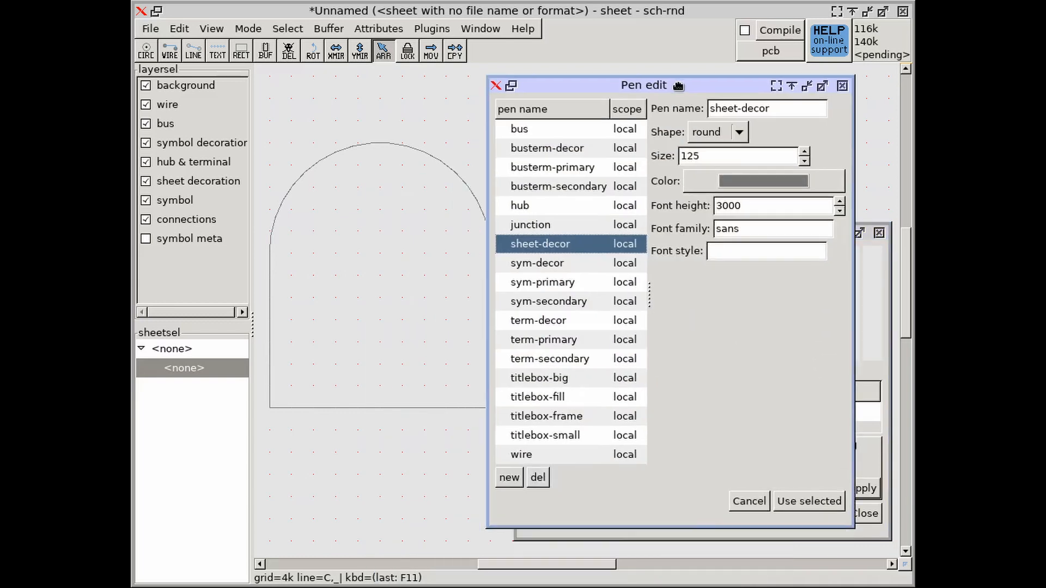
click(542, 224)
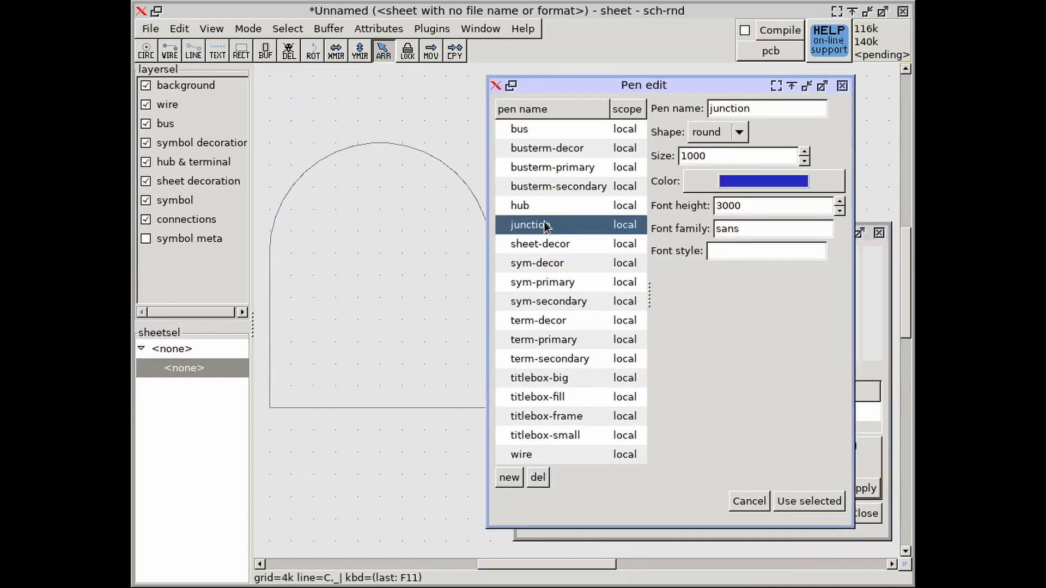
click(542, 205)
click(545, 187)
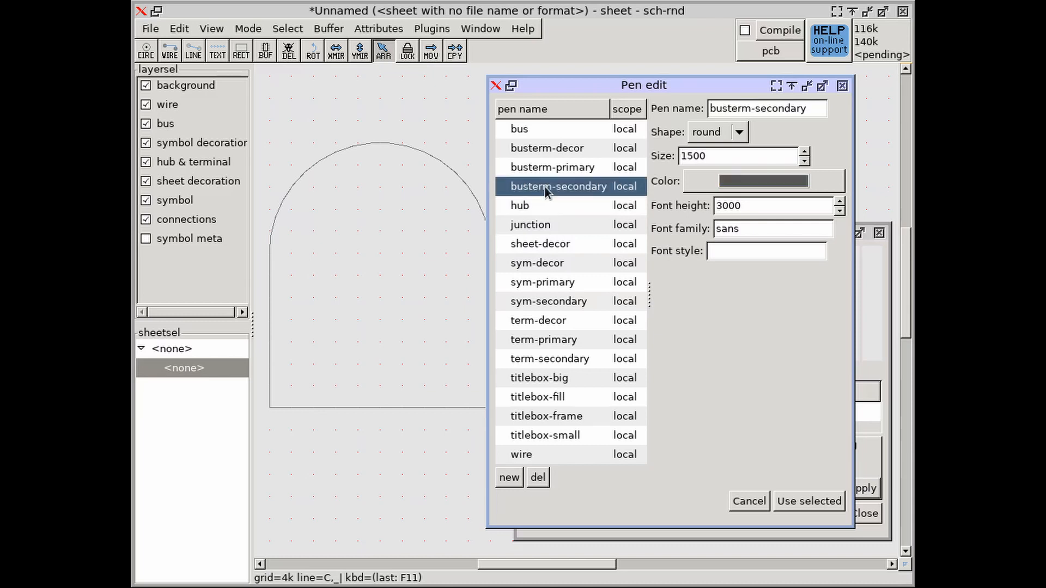
click(549, 165)
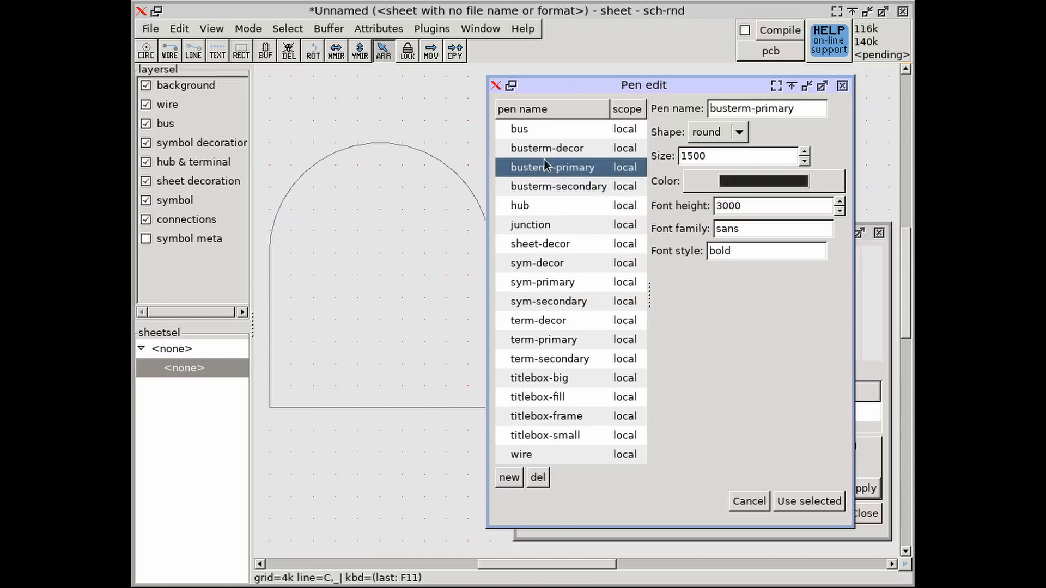
click(542, 320)
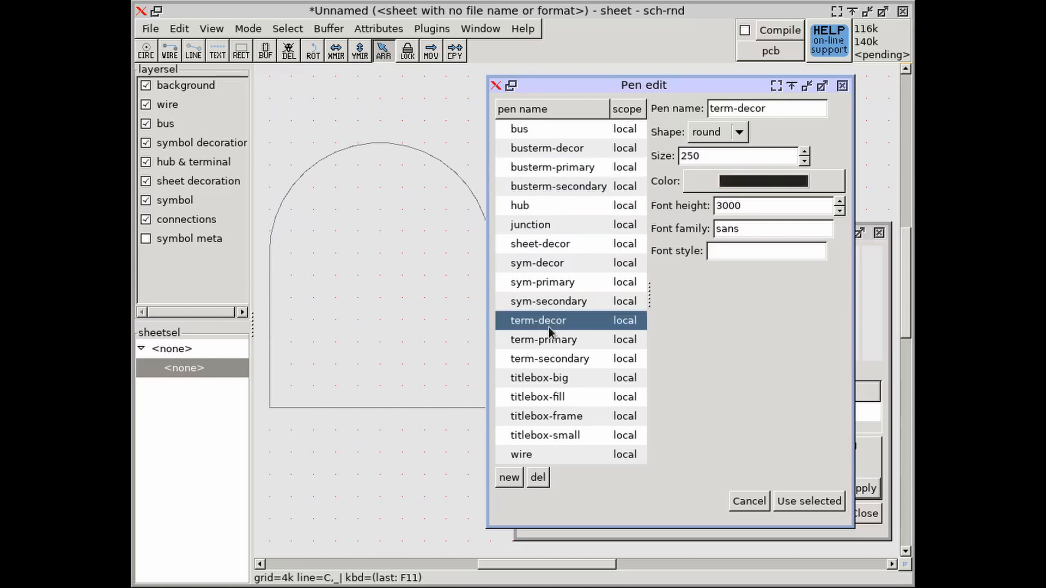
click(549, 453)
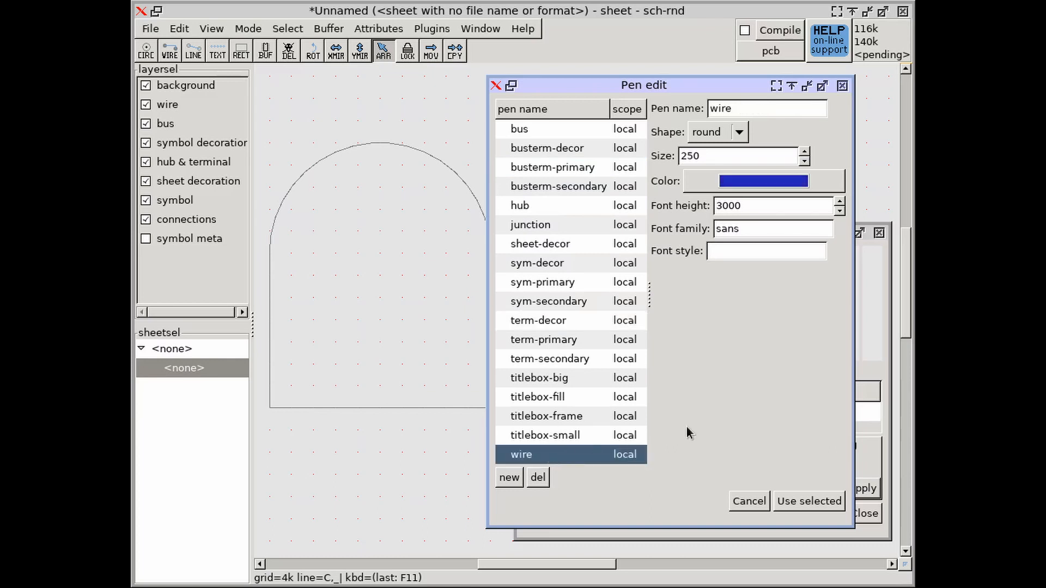
click(806, 501)
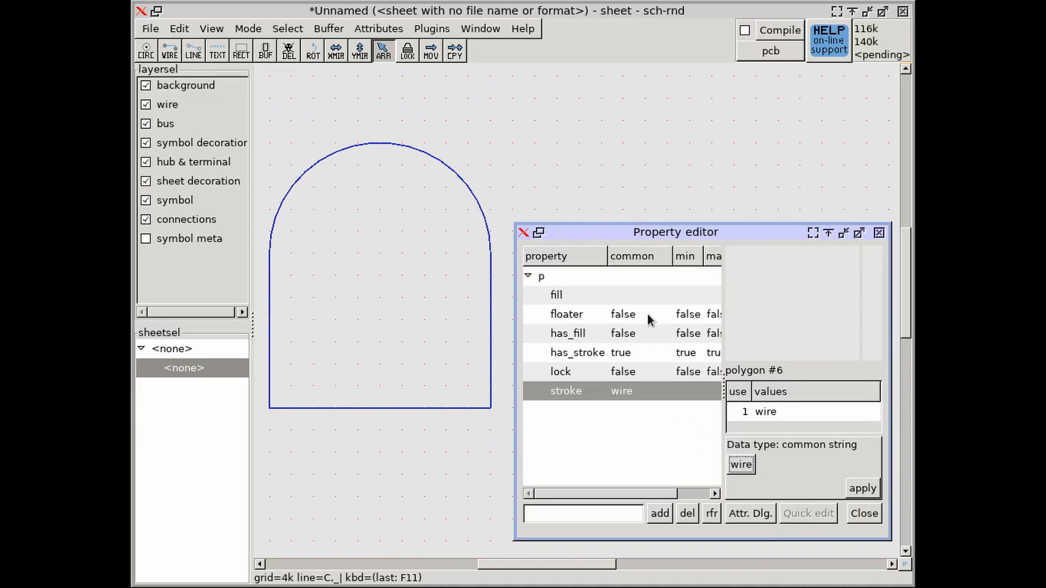
Enable the polygon's fill by setting has_fill to true
click(620, 334)
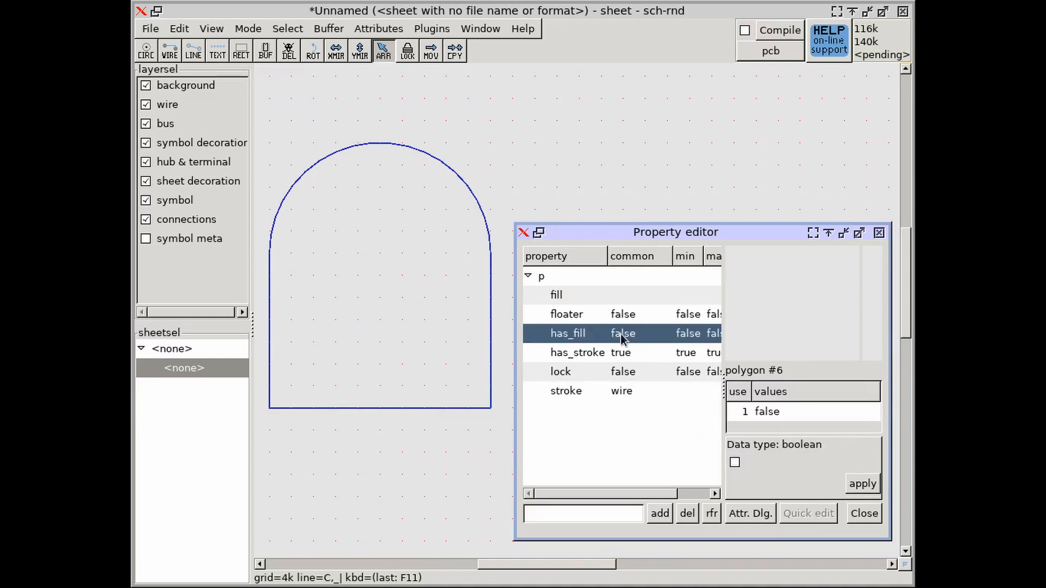
click(734, 463)
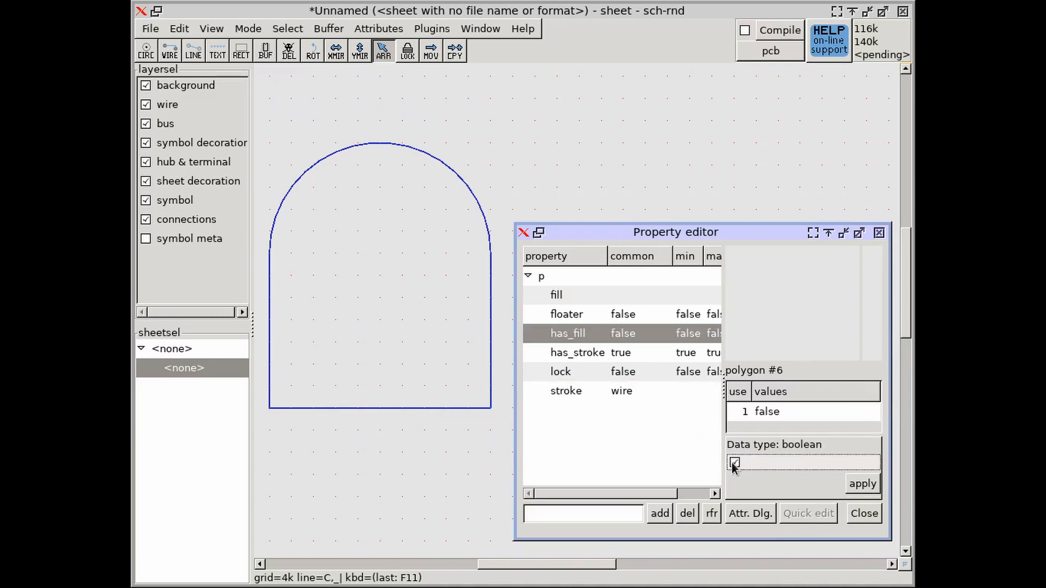
click(861, 483)
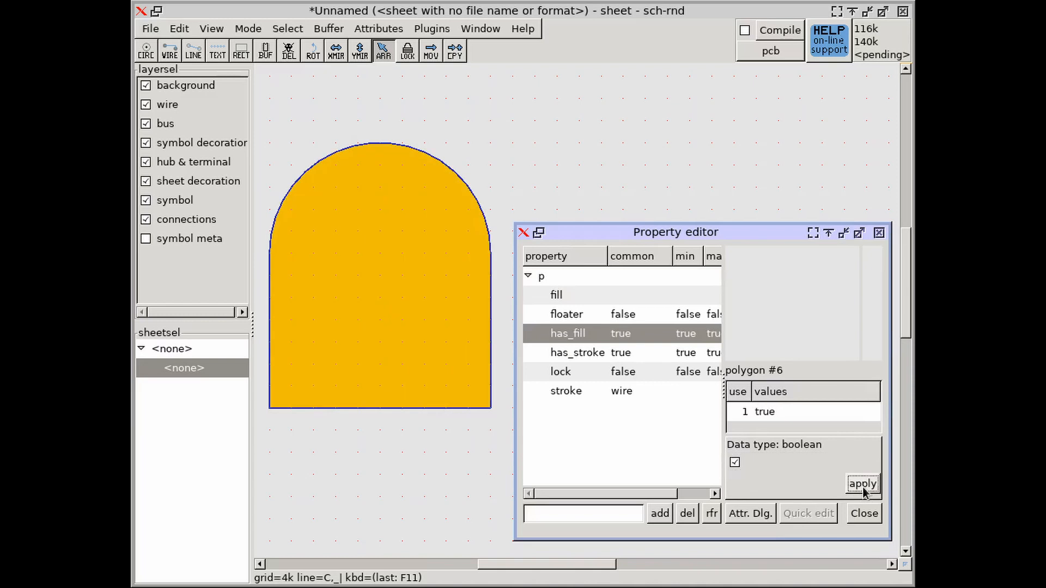
Assign the sym-secondary pen as the polygon's fill
click(573, 295)
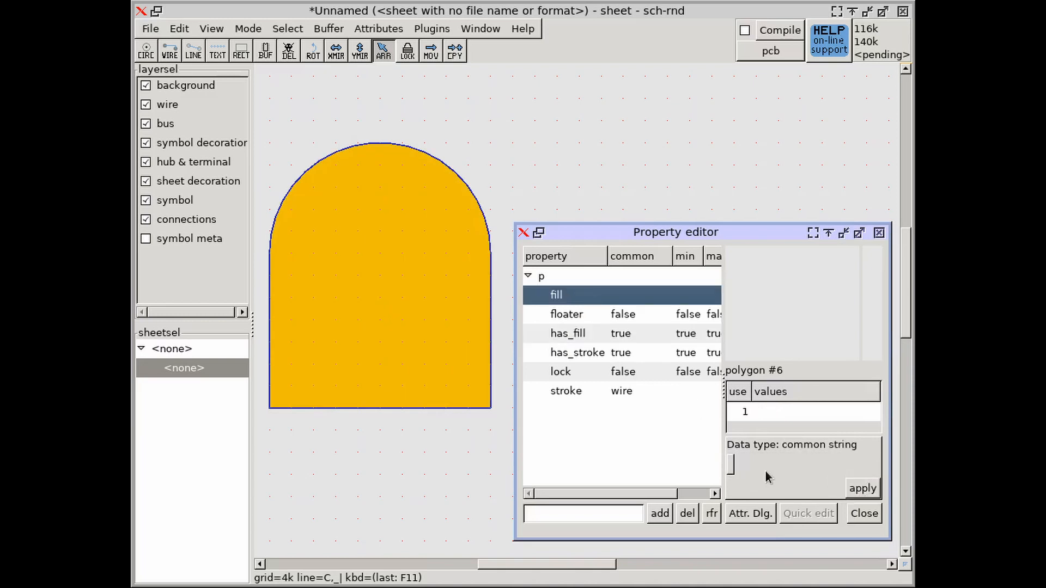
click(732, 462)
click(442, 296)
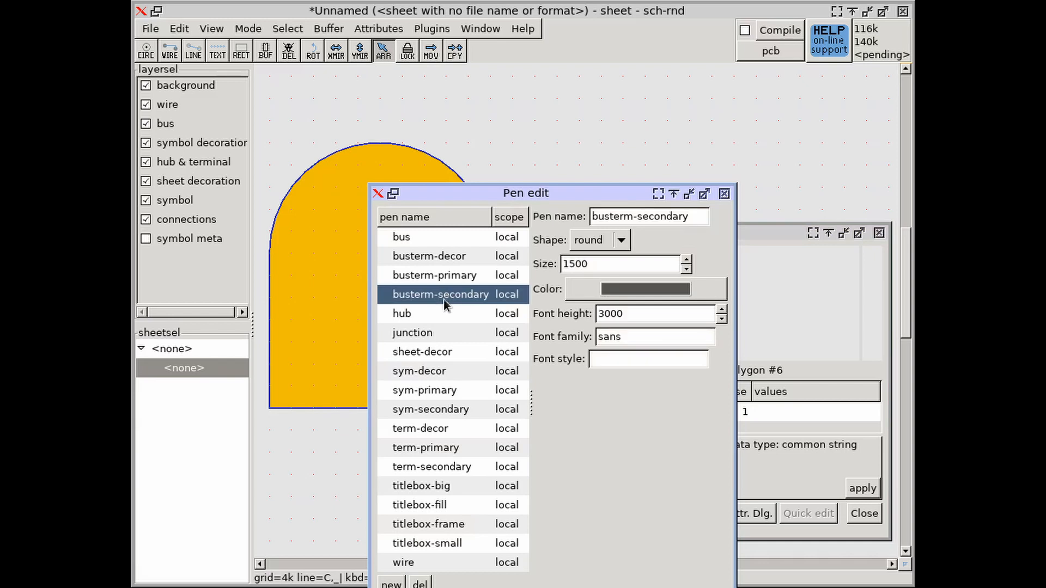
click(457, 411)
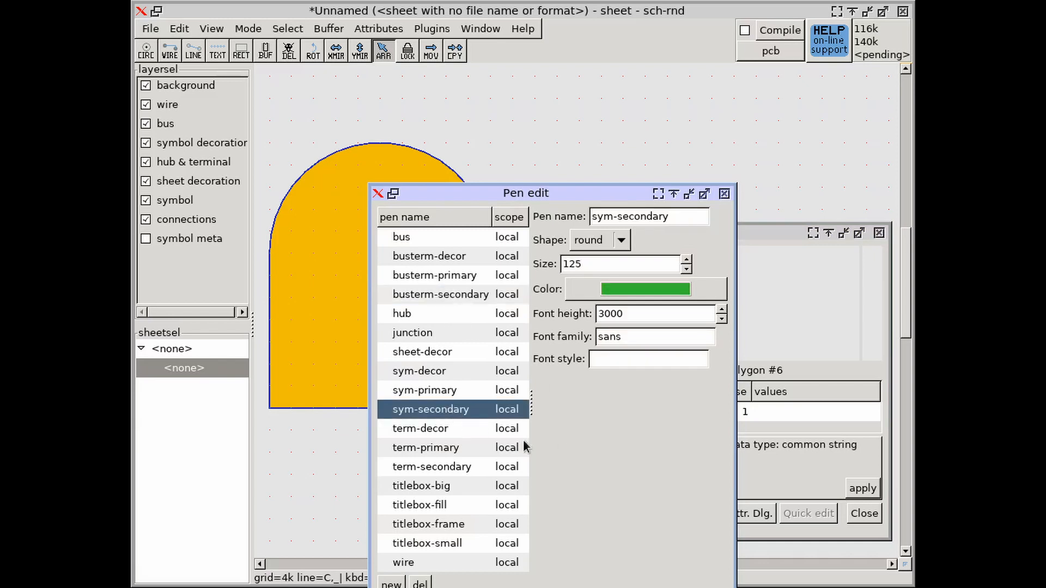
click(699, 587)
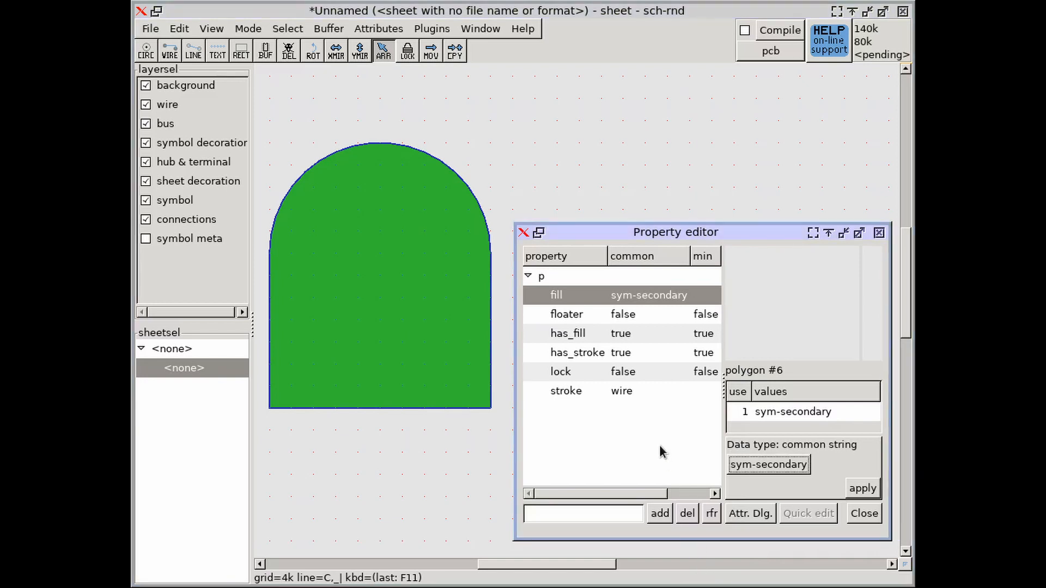
Turn the polygon's has_stroke property off and back on
click(619, 353)
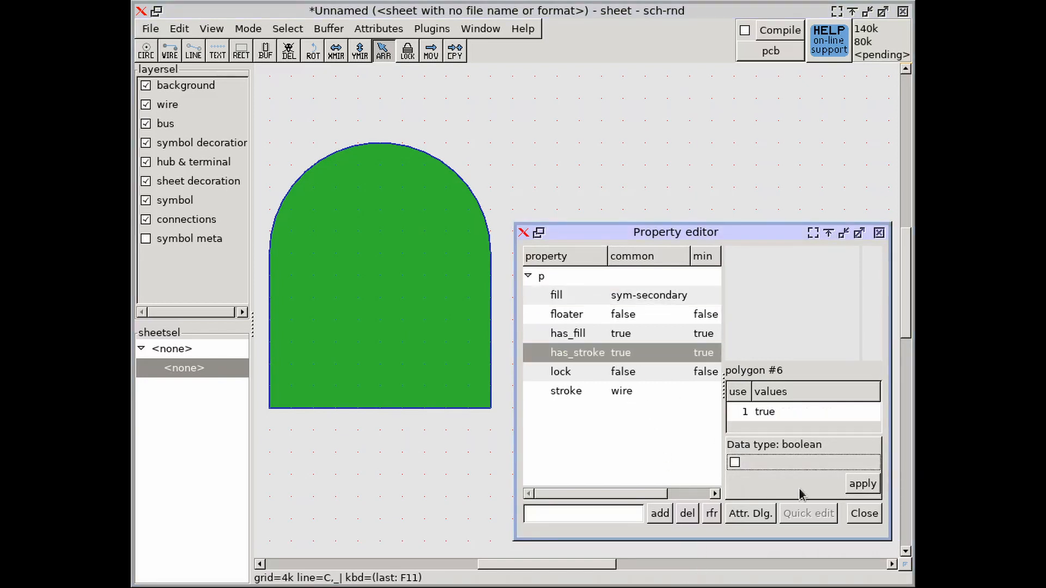
click(862, 484)
click(759, 462)
click(862, 484)
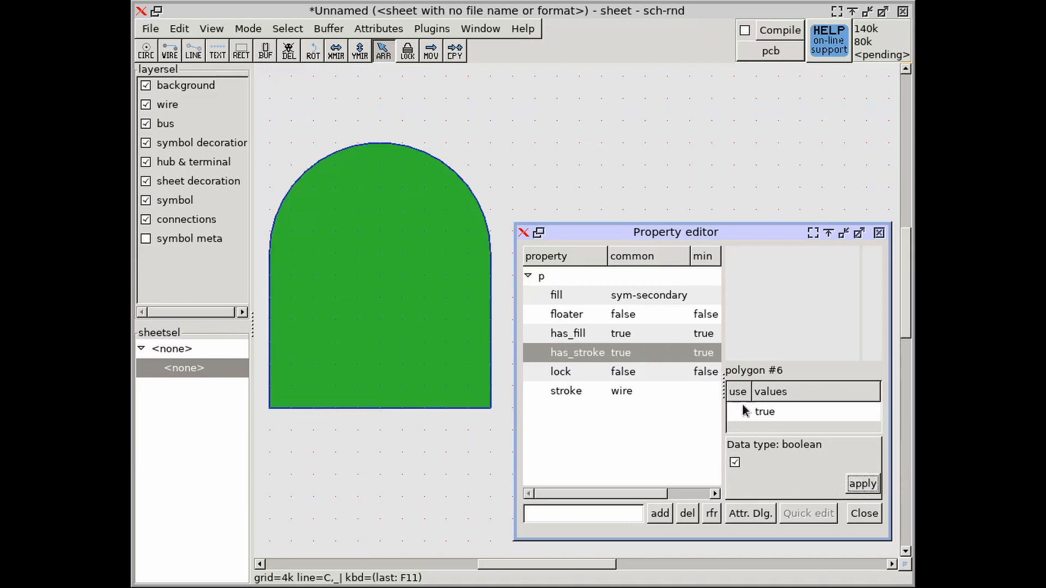
Turn the polygon's has_fill property off and back on, and close the property editor
click(642, 334)
click(734, 462)
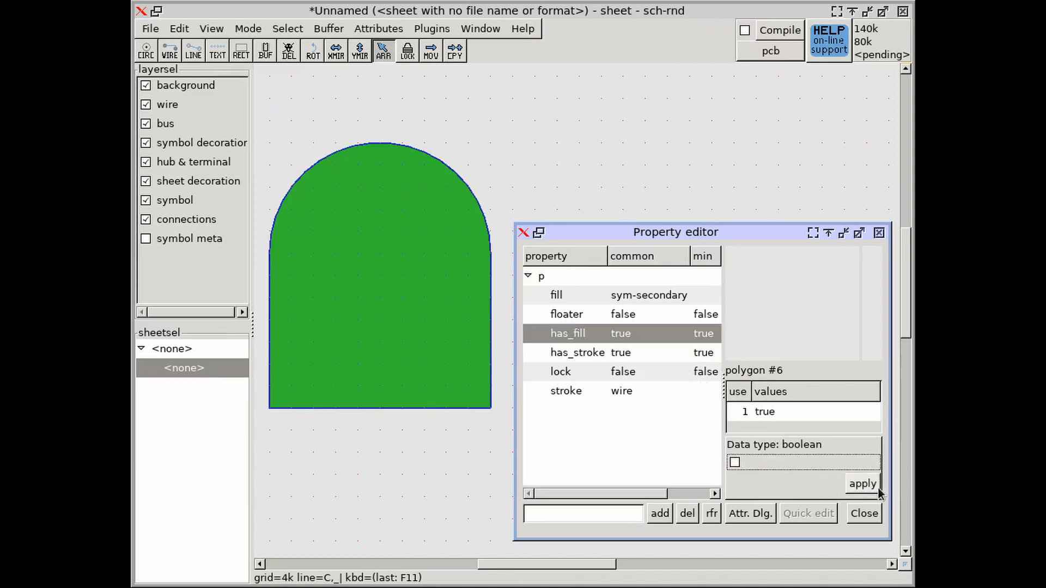
click(862, 484)
click(735, 462)
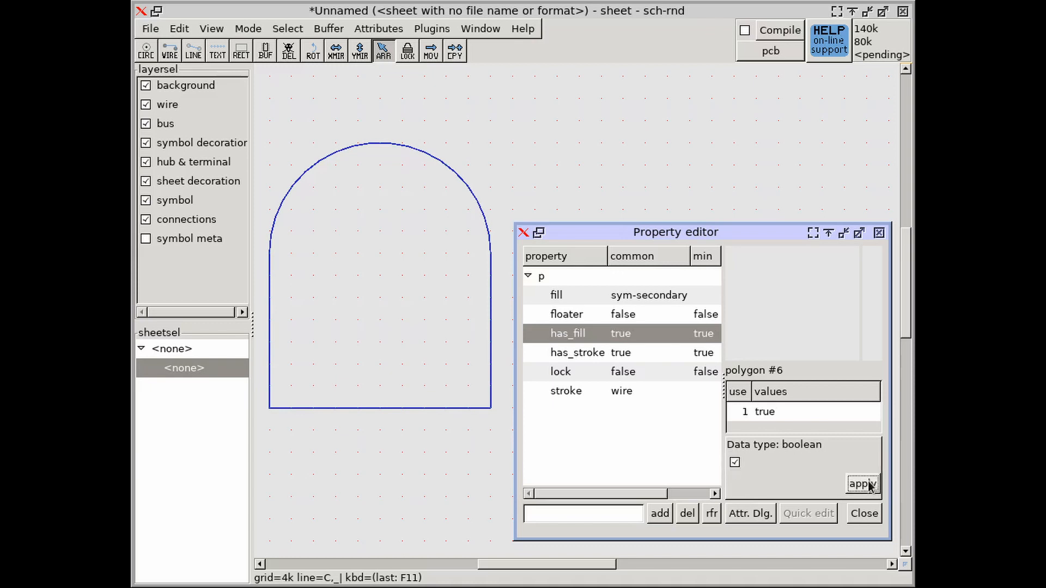
click(862, 484)
click(866, 514)
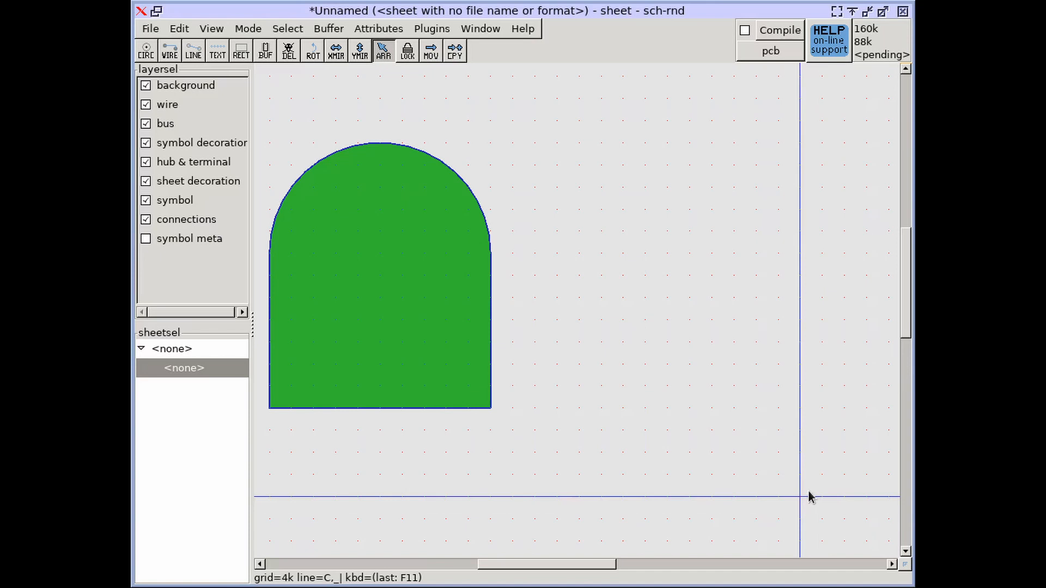
Try to select the polygon by picking several points inside its filled area
click(398, 335)
click(355, 299)
click(357, 333)
click(404, 342)
click(441, 385)
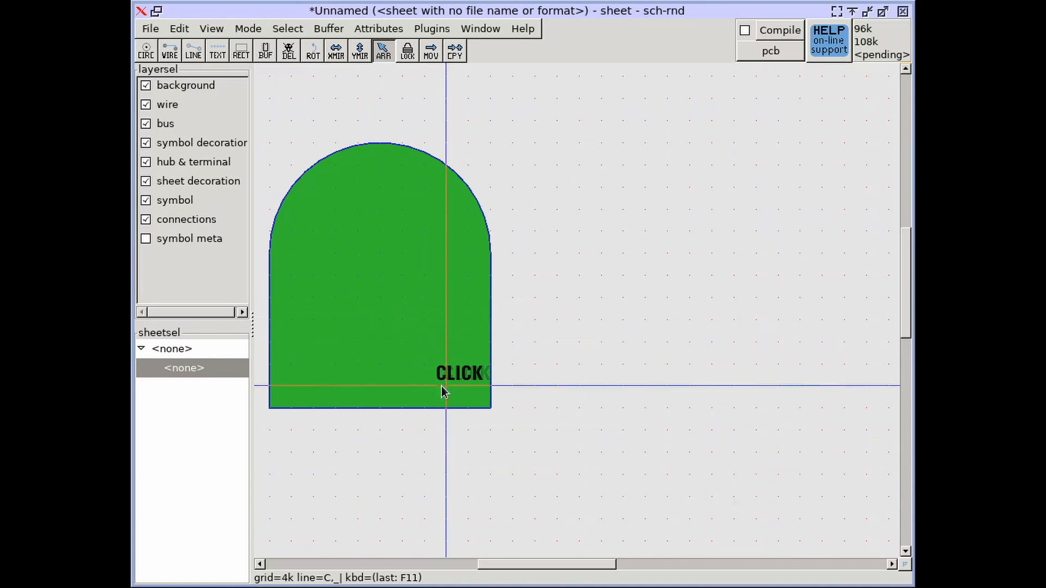
Compare picking the polygon on its bottom edge and arc with picking inside its fill, and leave it unselected
click(446, 410)
click(434, 325)
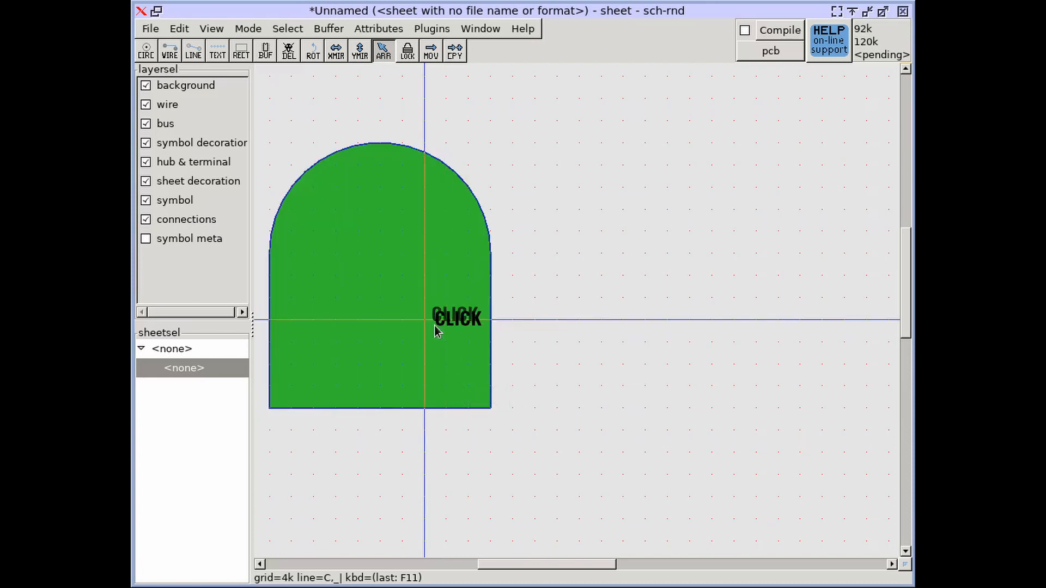
click(433, 407)
click(436, 407)
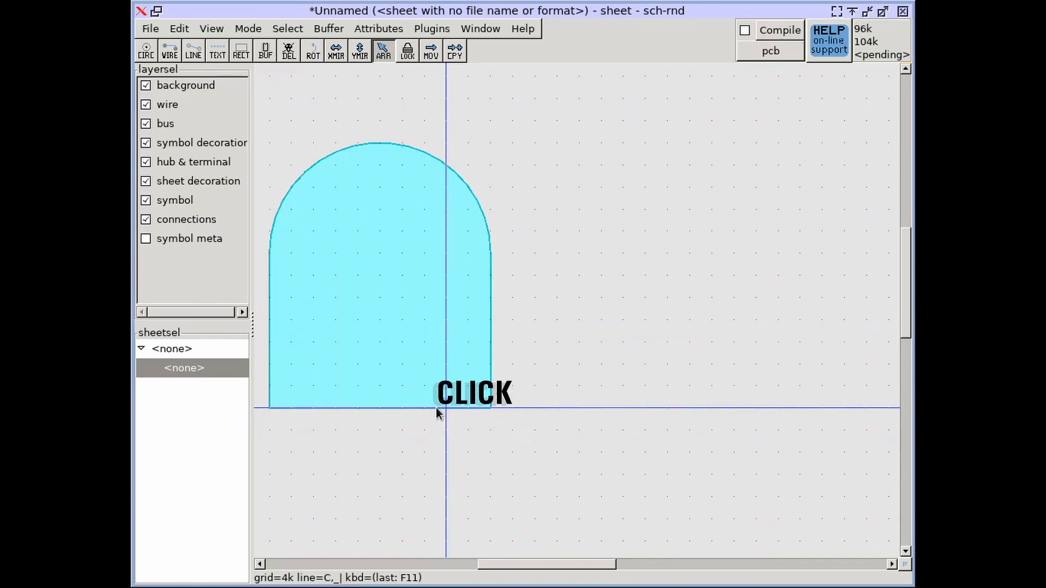
click(425, 355)
click(382, 143)
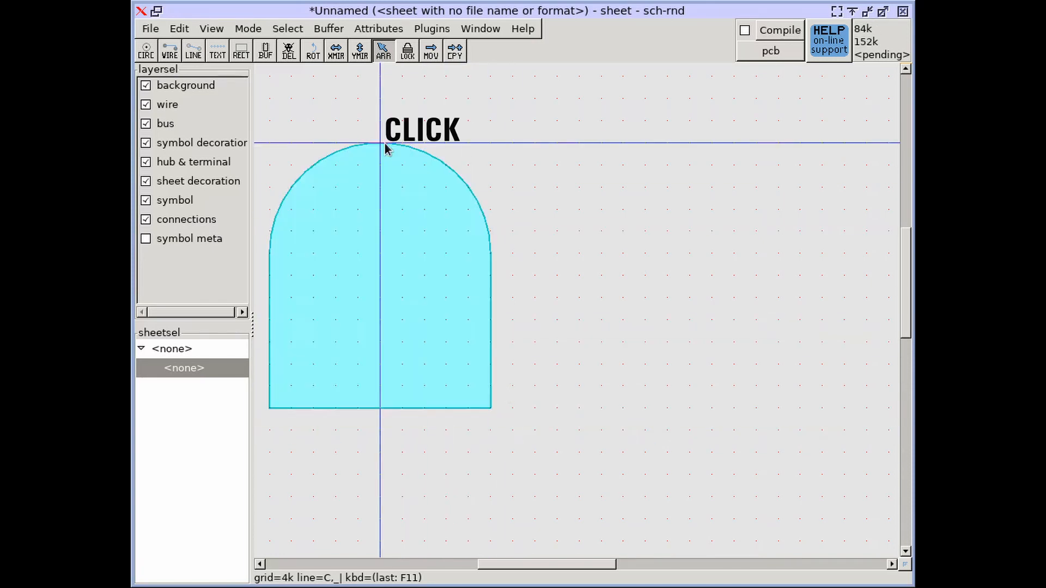
click(495, 211)
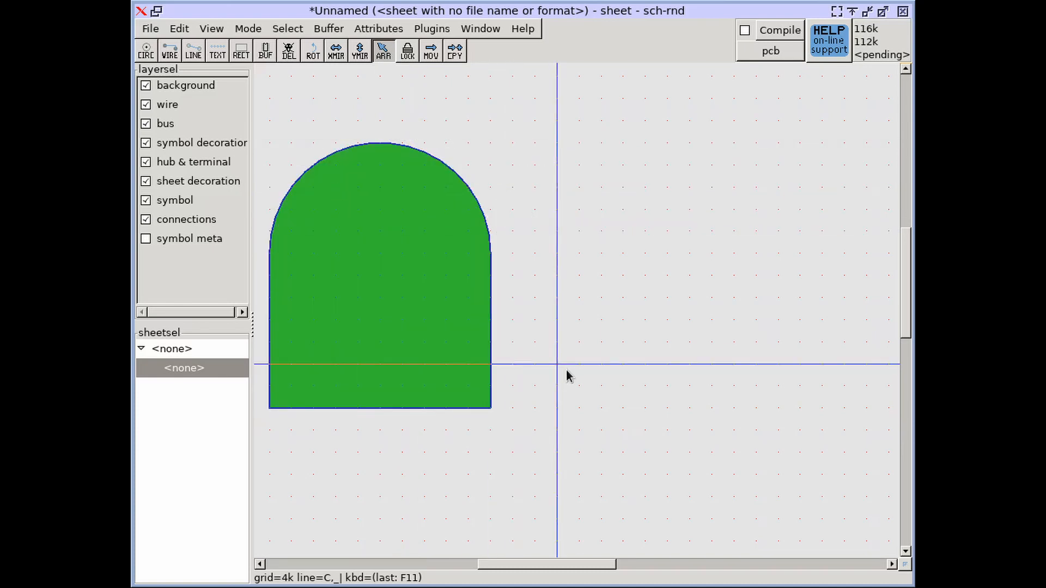
Select the whole polygon with a selection box and break it up using the polygons option
scroll(567, 370, down, 1)
middle_drag(546, 364, 581, 385)
drag(294, 155, 629, 456)
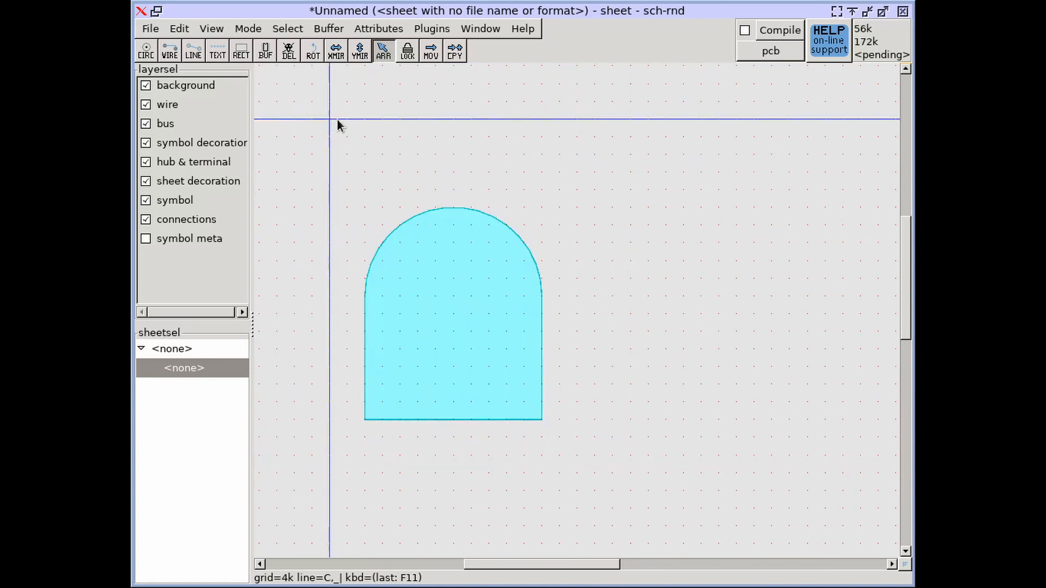
click(292, 32)
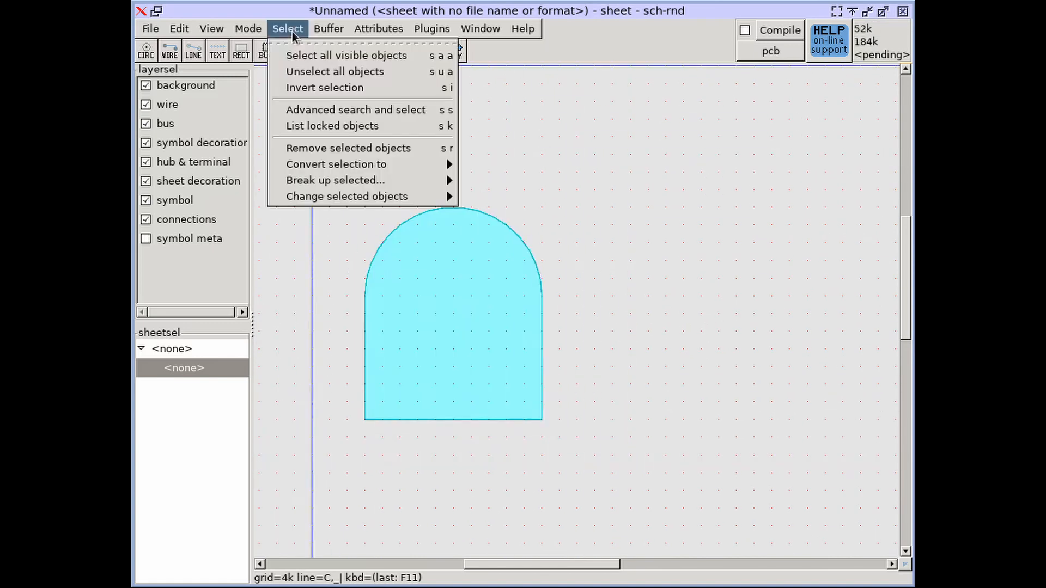
mouse_move(382, 182)
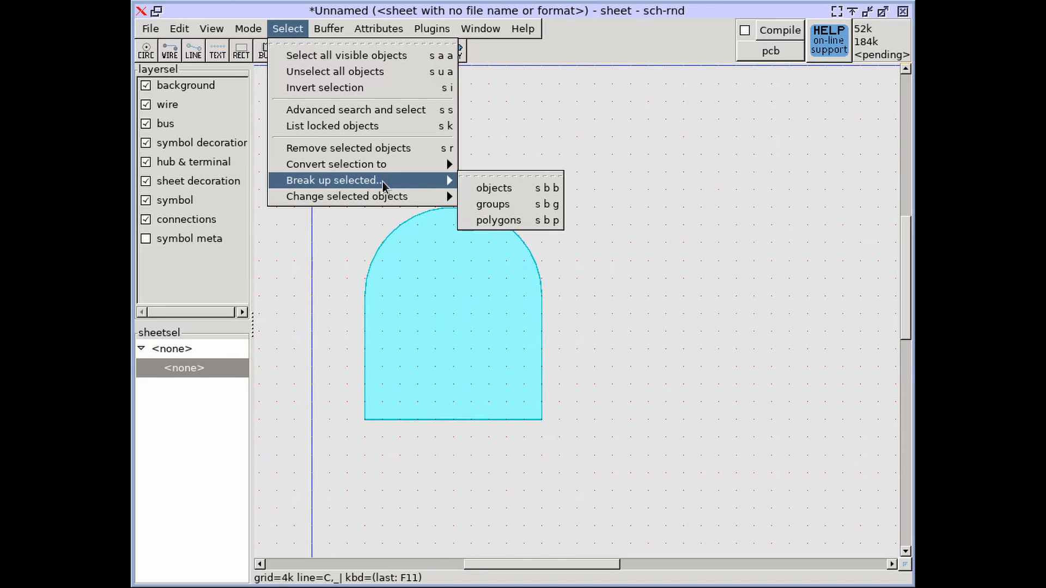
click(477, 221)
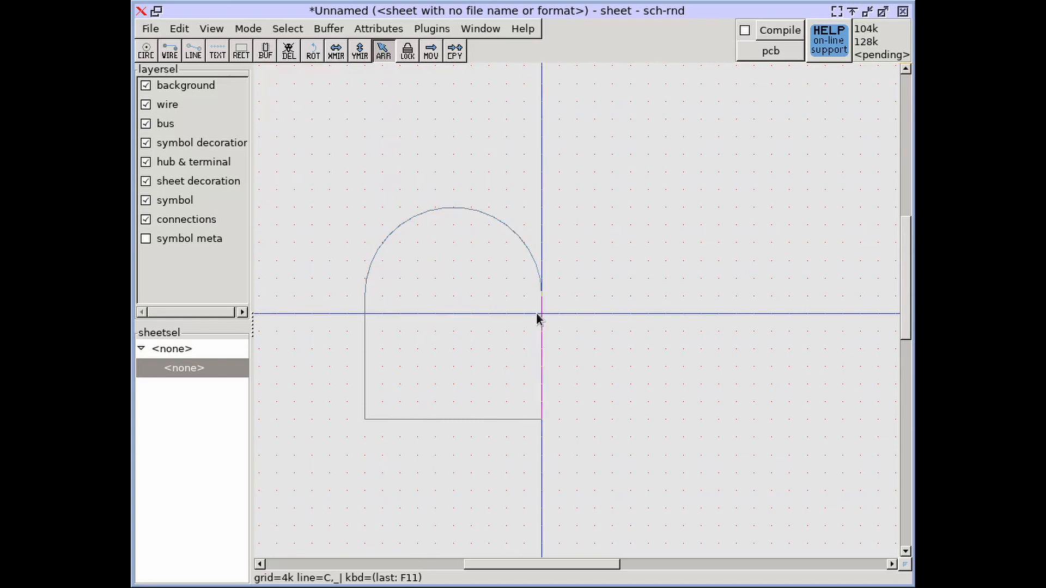
Select all the outline pieces and convert the selection, setting the origin at the outline's lower-left corner
mouse_move(310, 117)
mouse_down()
mouse_move(439, 233)
mouse_move(605, 469)
mouse_up()
click(287, 28)
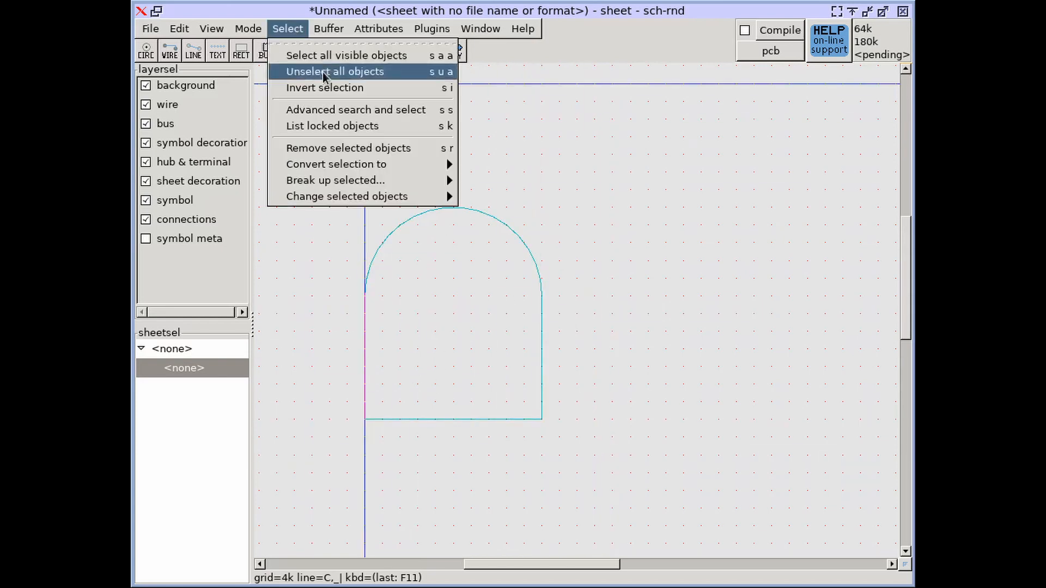
mouse_move(359, 163)
click(494, 172)
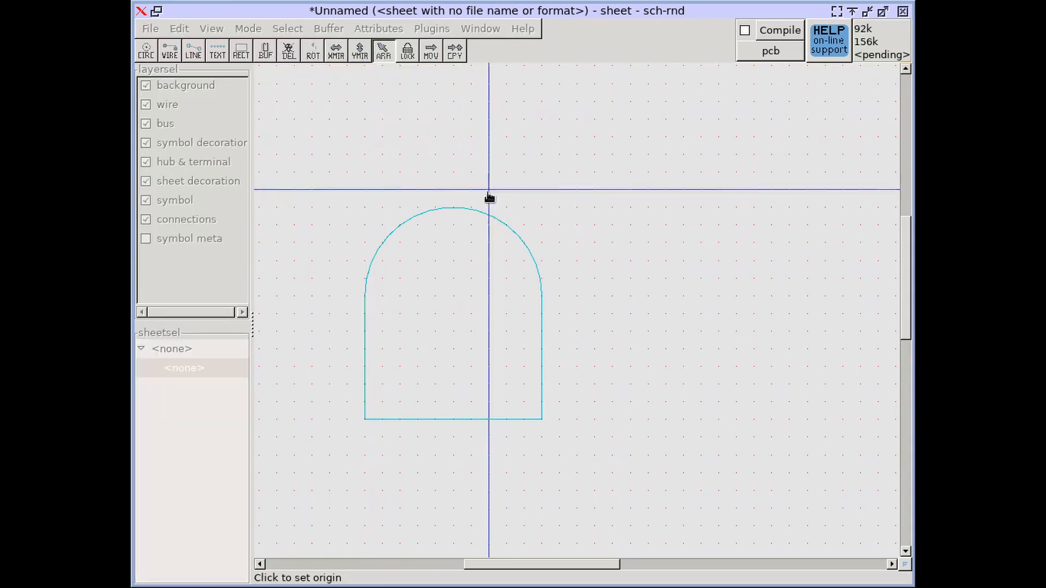
click(371, 420)
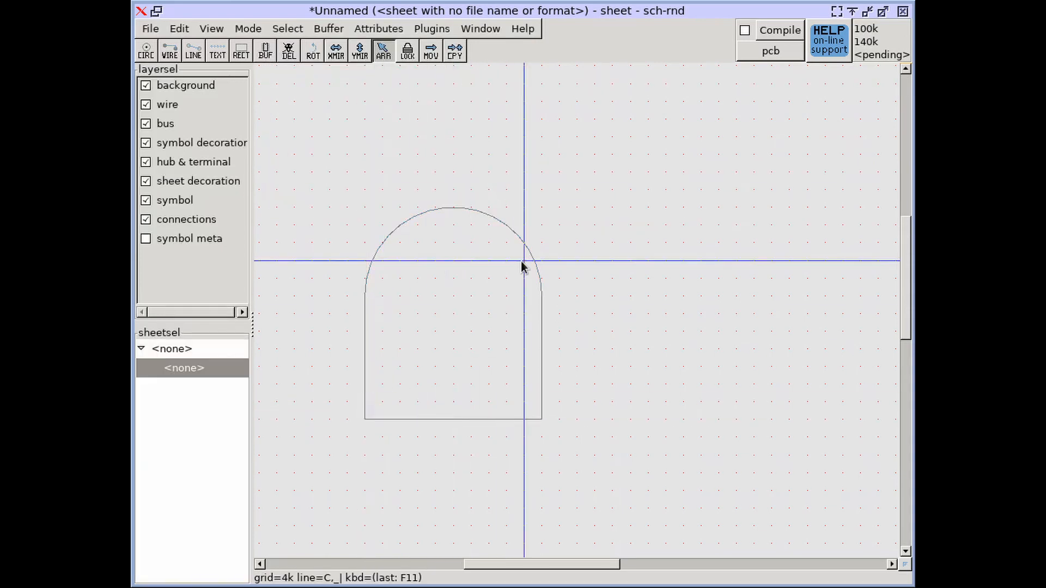
Pick the outline's right vertical edge to check the converted object, and clear the selection
key(Escape)
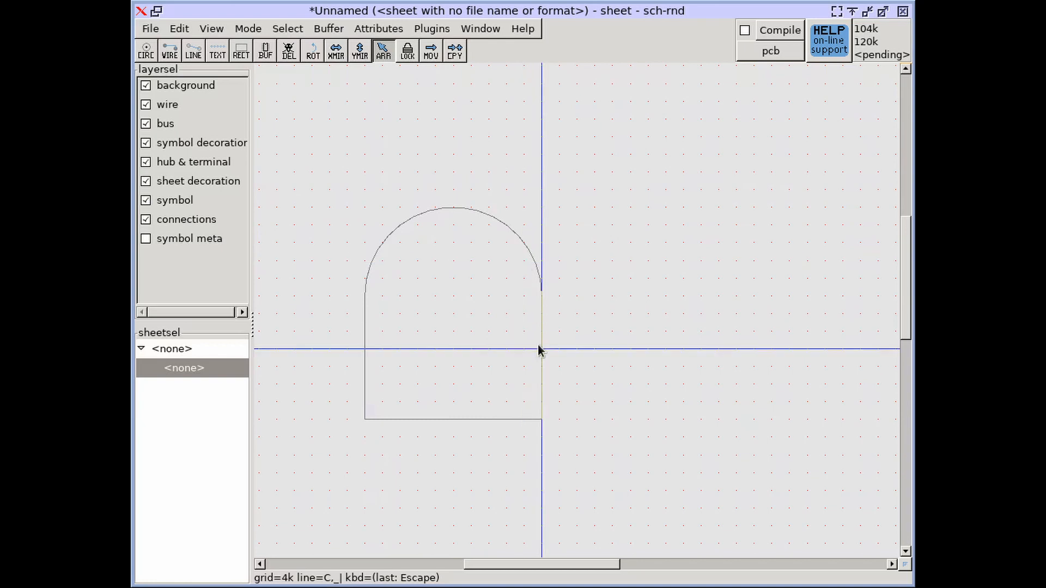
click(542, 351)
click(632, 390)
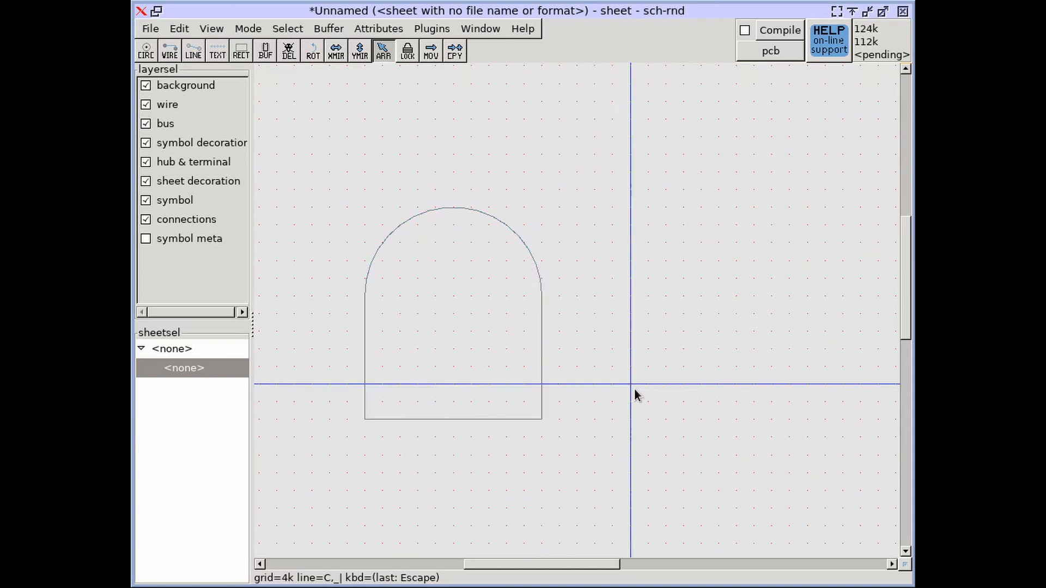